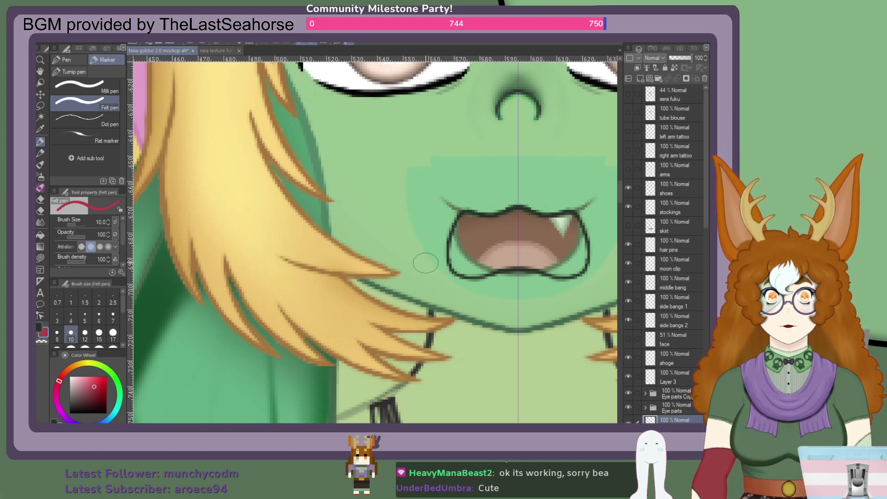
Create a new layer directly beneath the aaah mouth line art layer and name it "aaah mouth".
scroll(664, 386, down, 2)
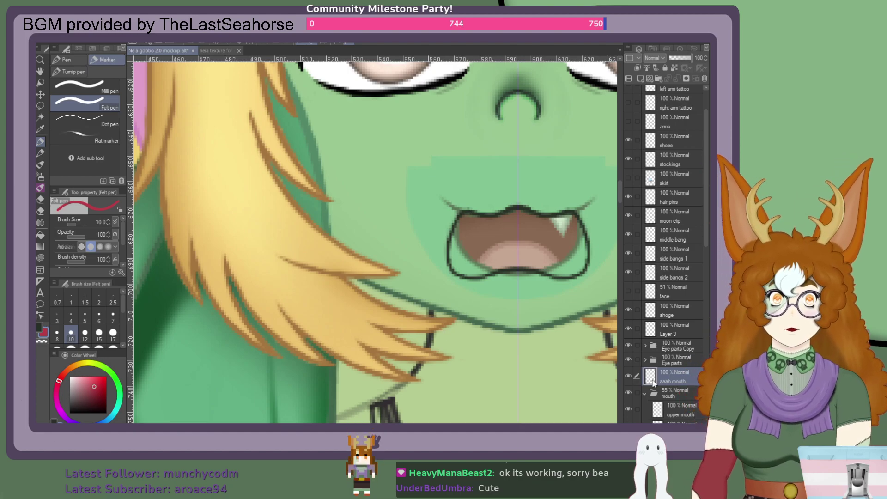
key(ctrl+shift+n)
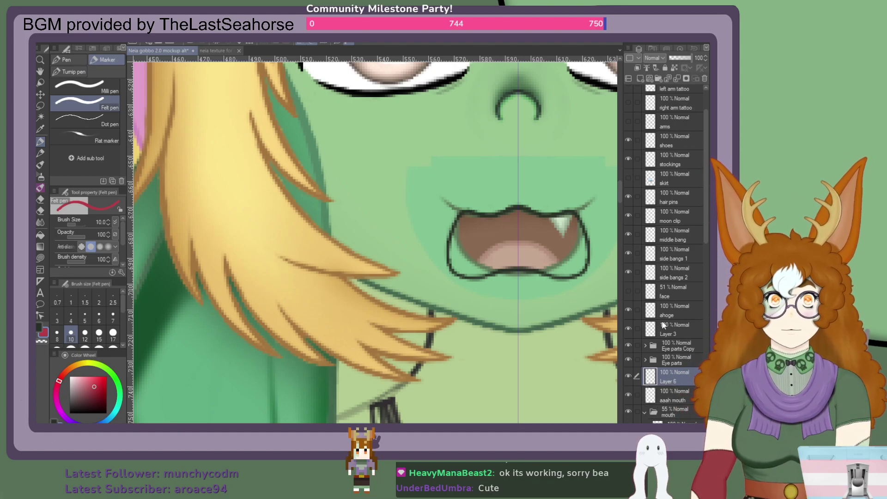
drag(662, 373, 659, 397)
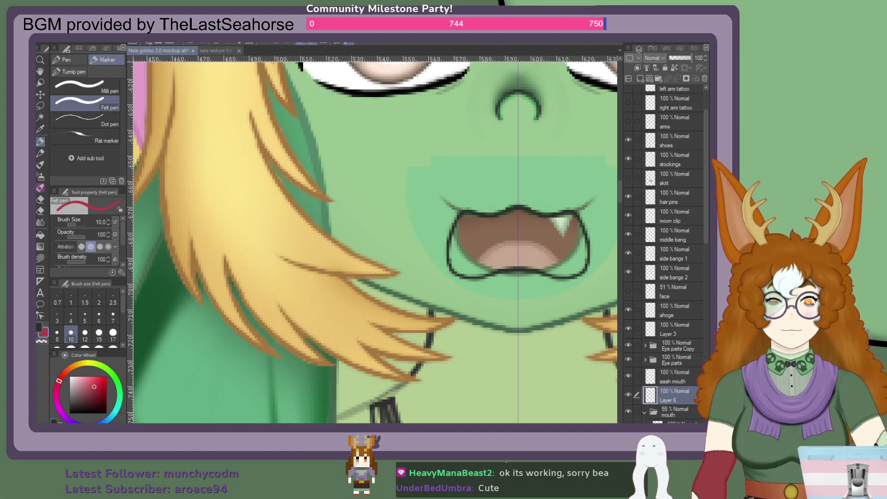
text(aaah mouth)
key(Return)
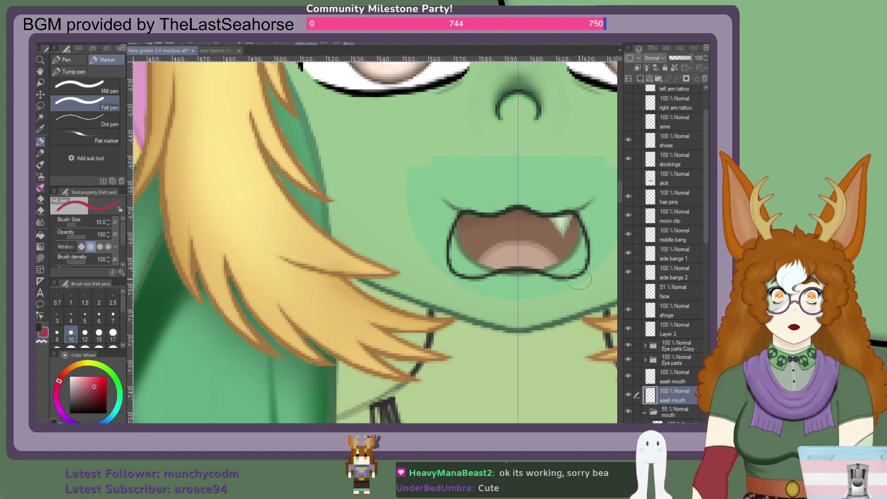
Compare the open mouth in the goblin mockup with the mouth piece in the reference texture document.
scroll(471, 244, down, 3)
click(210, 50)
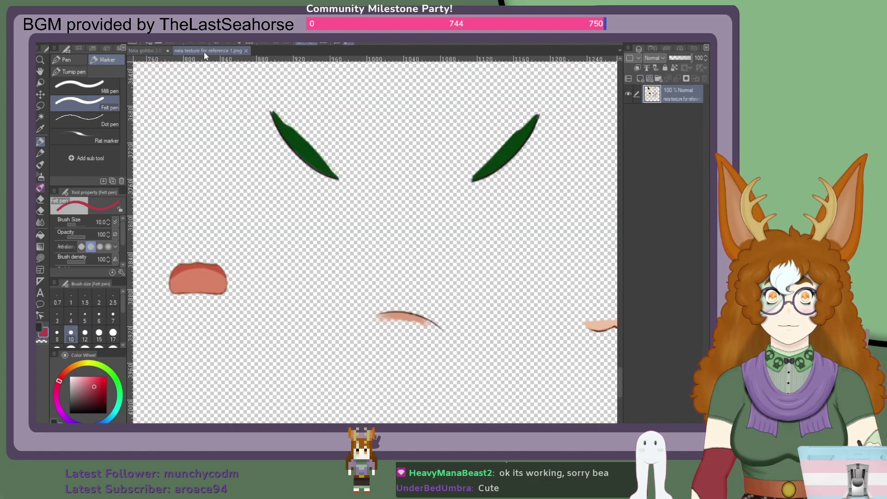
click(147, 50)
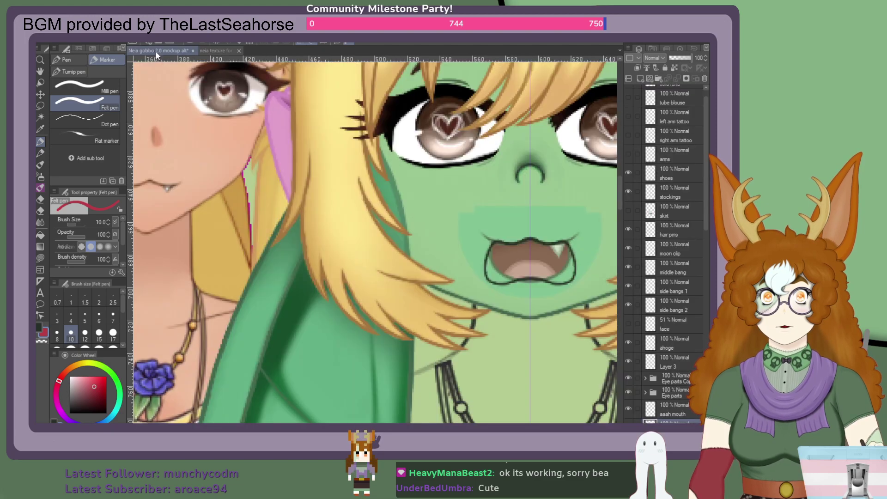
scroll(556, 263, up, 3)
scroll(425, 253, up, 2)
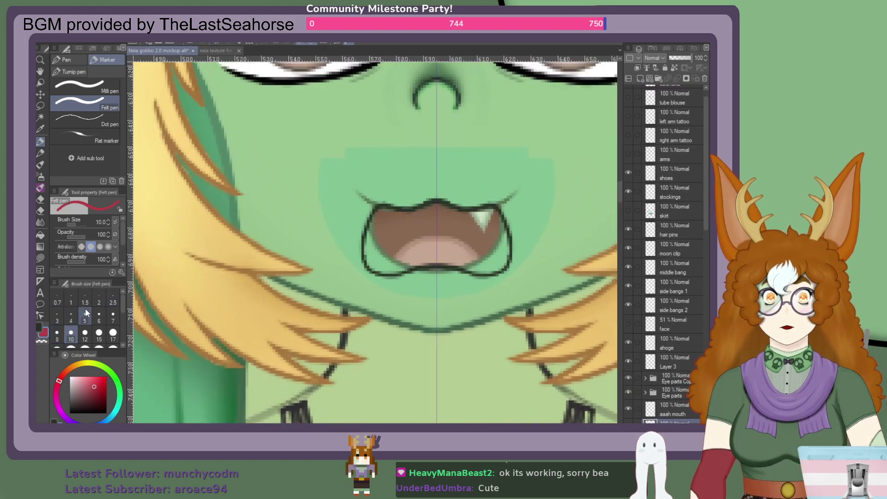
scroll(251, 105, down, 1)
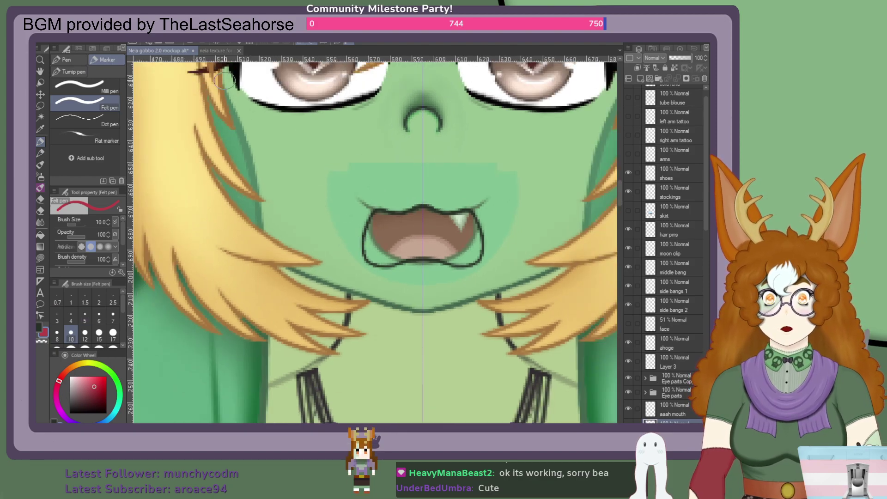
click(216, 50)
scroll(195, 190, up, 2)
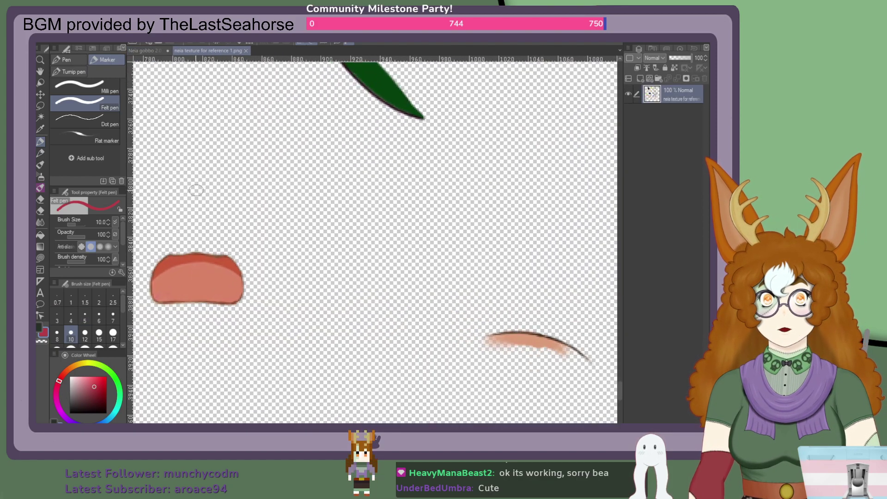
click(158, 50)
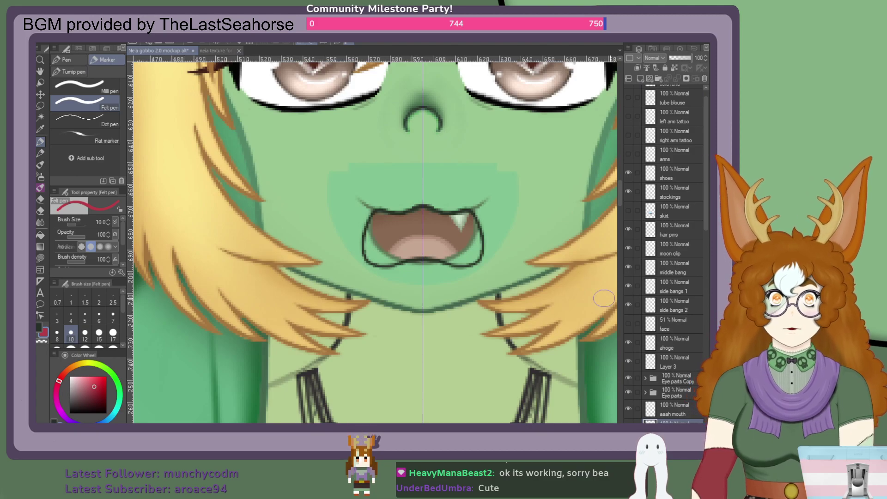
Raise the mouth folder's opacity to 100%, sample the dark red of the mouth interior and check it against the reference texture.
scroll(654, 405, down, 3)
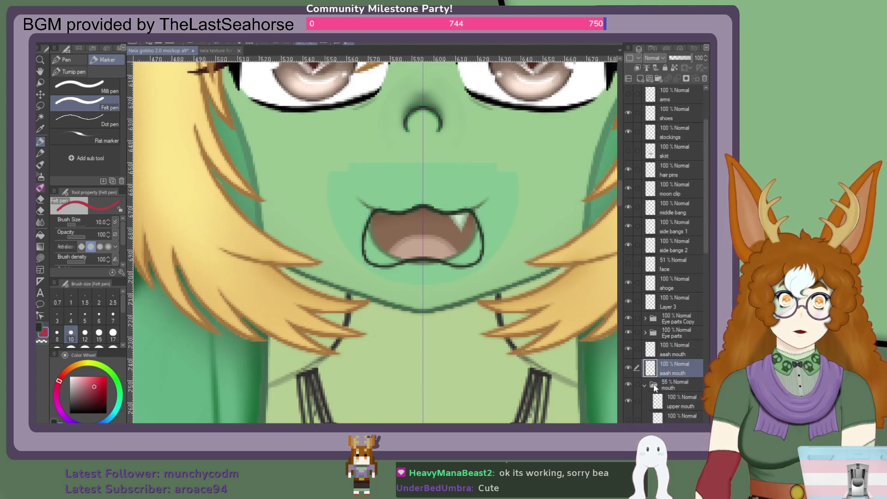
click(692, 58)
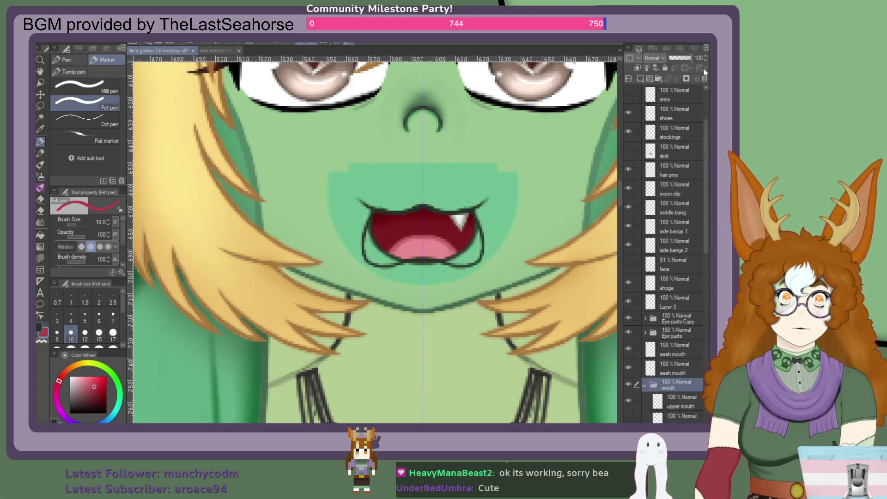
scroll(388, 233, up, 2)
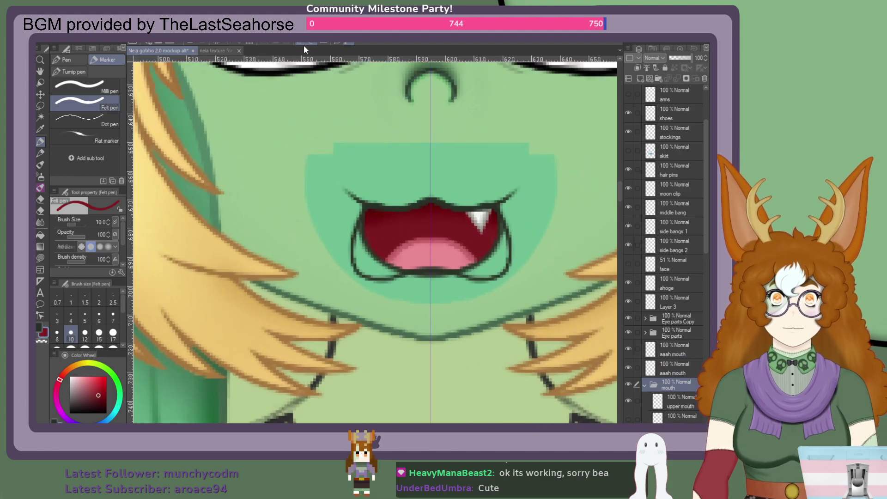
click(212, 51)
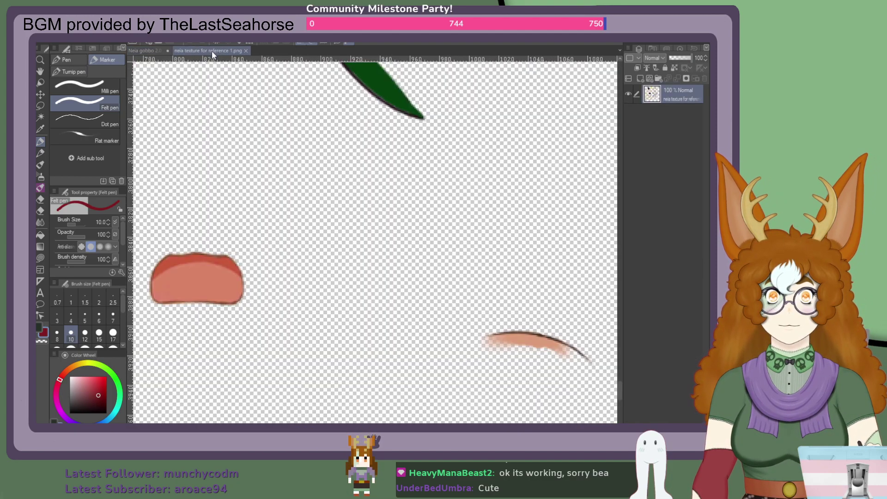
click(151, 49)
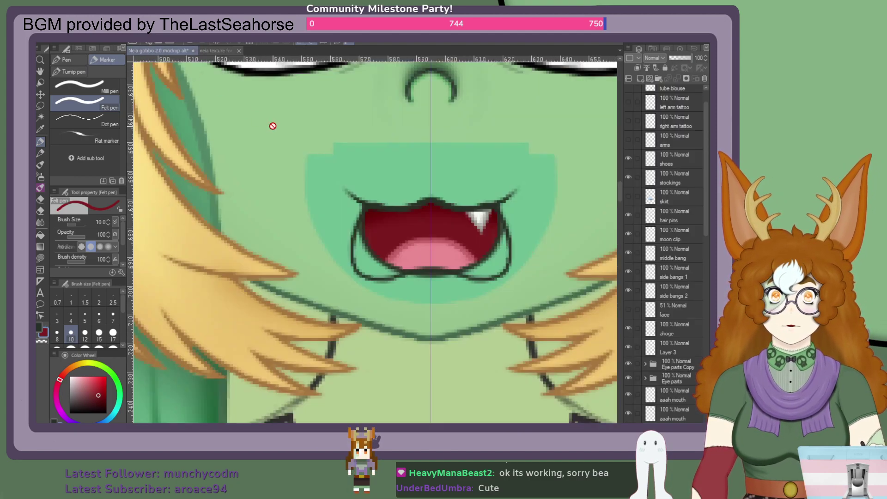
Lower the mouth folder's opacity to 55% and make the lower aaah mouth layer active.
click(662, 400)
click(660, 412)
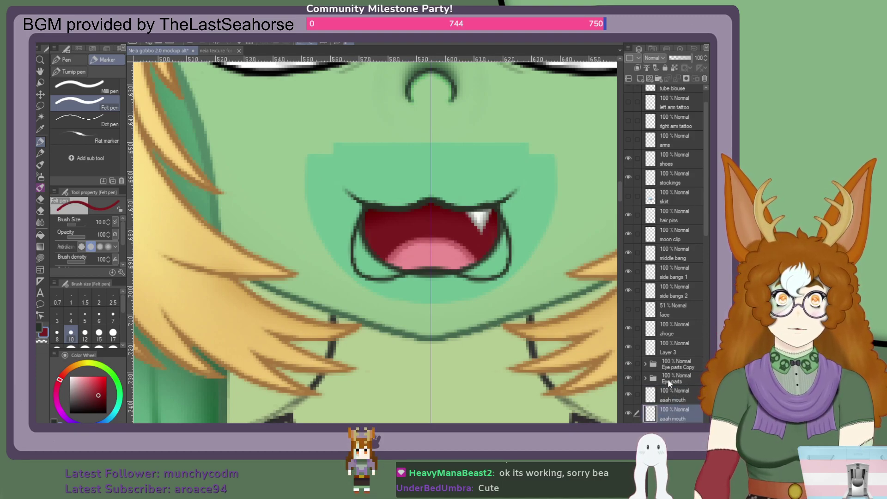
click(677, 412)
drag(696, 57, 681, 59)
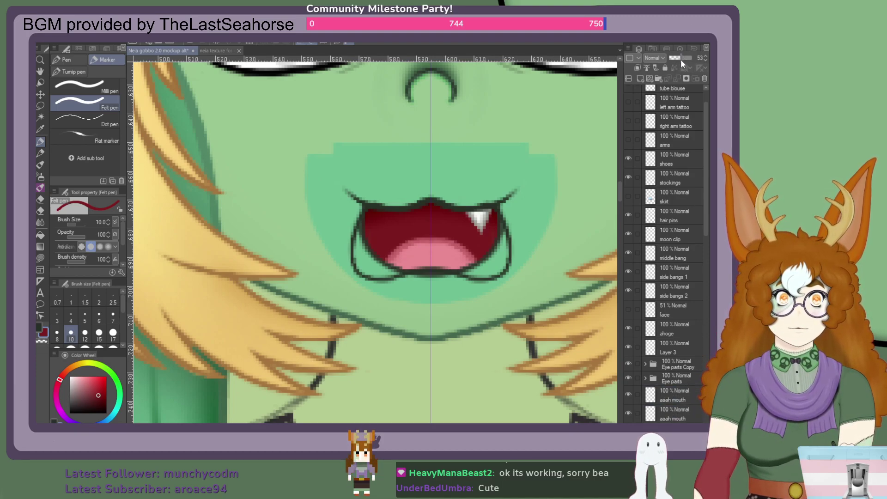
click(663, 409)
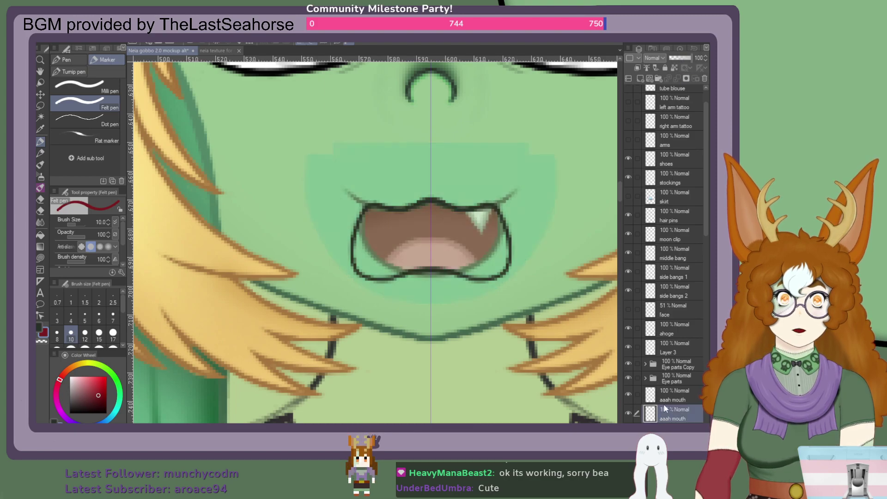
Paint the whole inside of the open mouth dark red with the G-pen at size 15.
scroll(394, 234, up, 1)
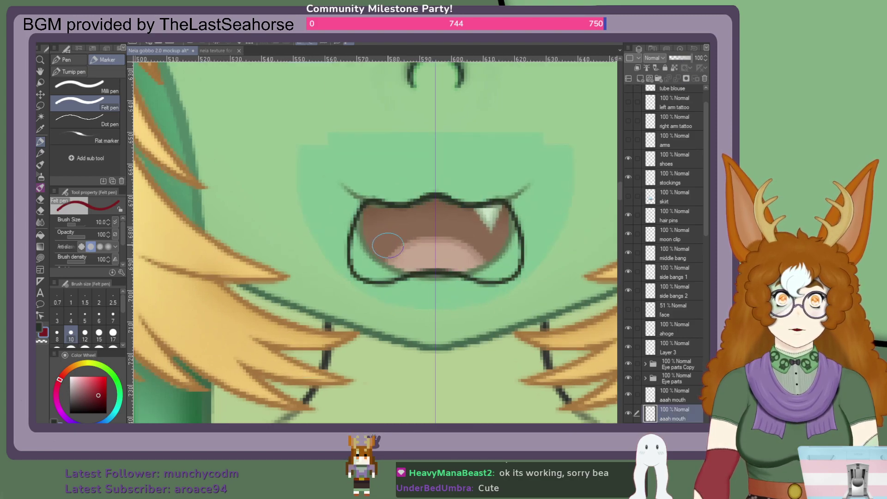
click(39, 141)
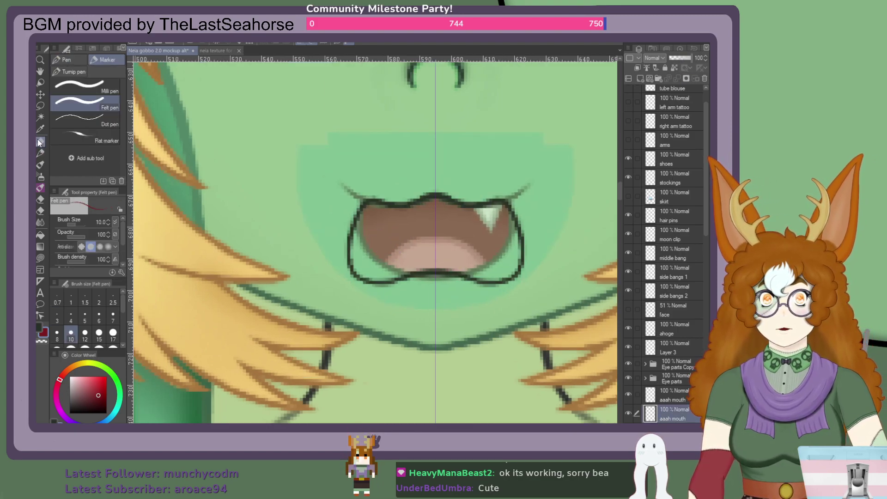
click(57, 60)
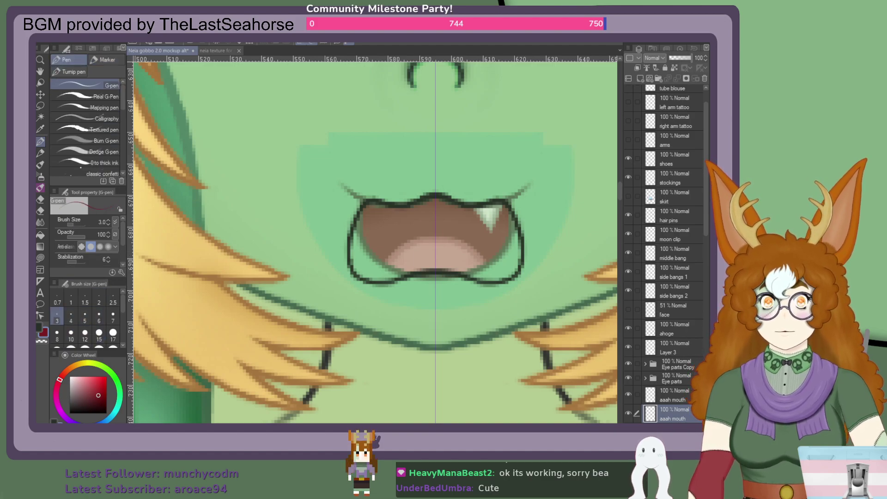
click(99, 333)
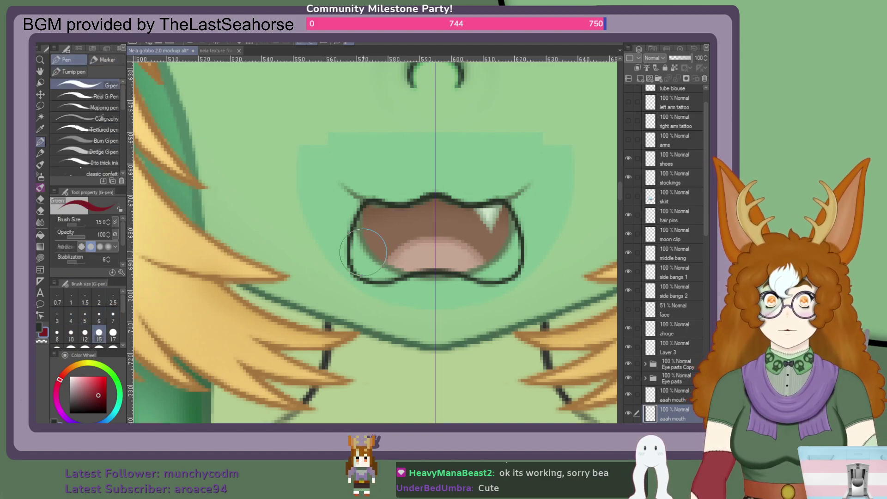
drag(363, 252, 384, 249)
drag(483, 240, 488, 249)
mouse_move(383, 244)
mouse_down()
mouse_move(385, 254)
mouse_move(376, 249)
mouse_move(388, 258)
mouse_move(392, 248)
mouse_move(440, 245)
mouse_move(378, 255)
mouse_move(373, 235)
mouse_move(431, 220)
mouse_move(417, 227)
mouse_up()
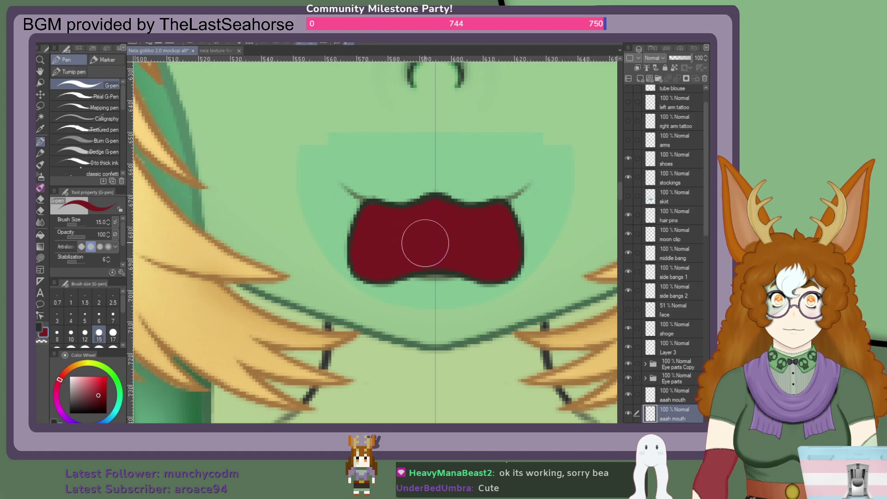
Check the filled mouth against the full face and switch to the soft burn airbrush.
scroll(438, 240, down, 5)
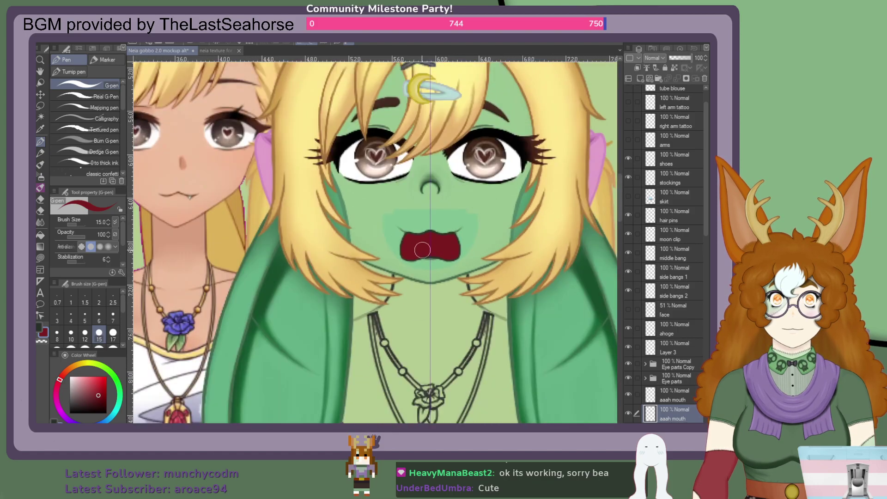
scroll(422, 250, down, 2)
scroll(408, 251, up, 4)
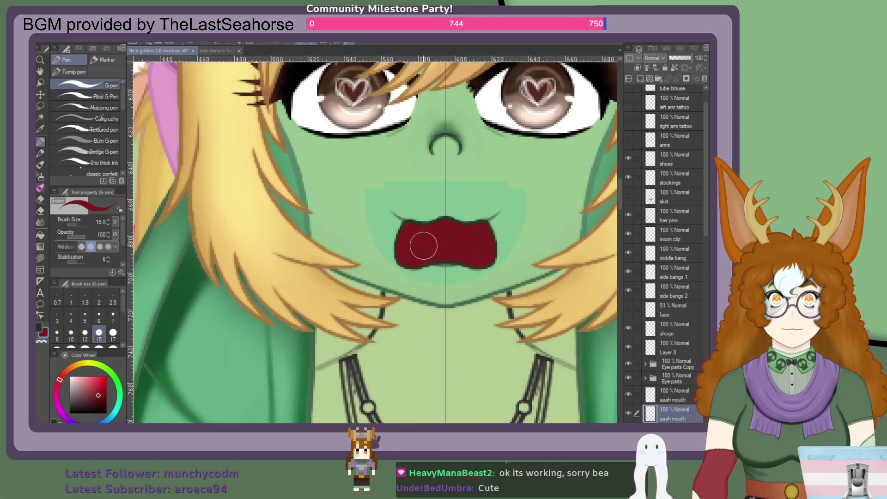
scroll(423, 242, down, 3)
scroll(422, 245, up, 5)
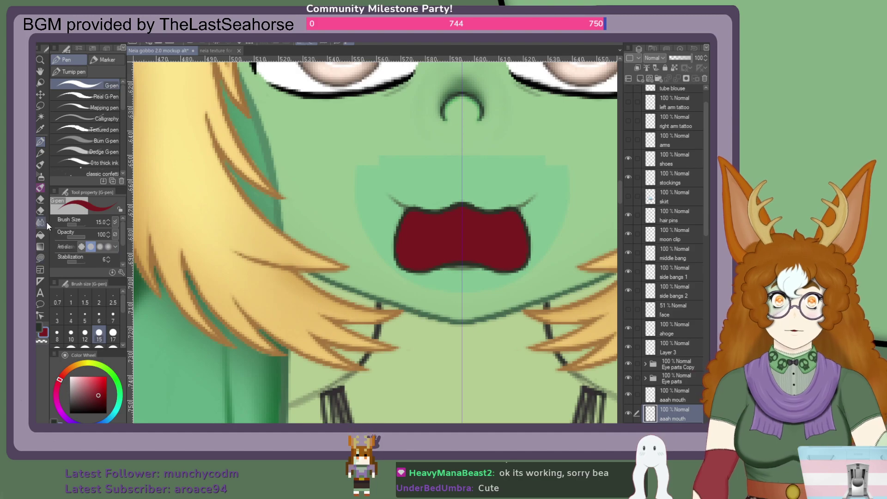
click(40, 179)
click(79, 148)
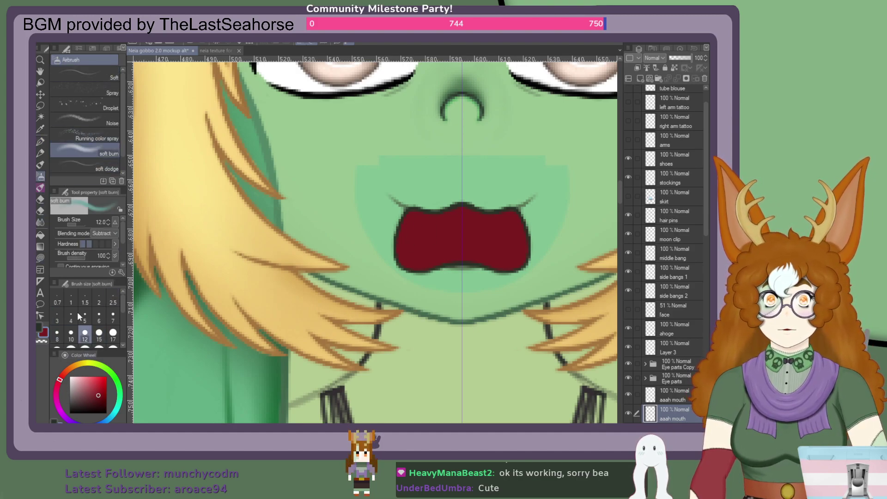
mouse_move(385, 236)
mouse_down()
mouse_move(418, 210)
mouse_move(402, 212)
mouse_up()
key(ctrl+z)
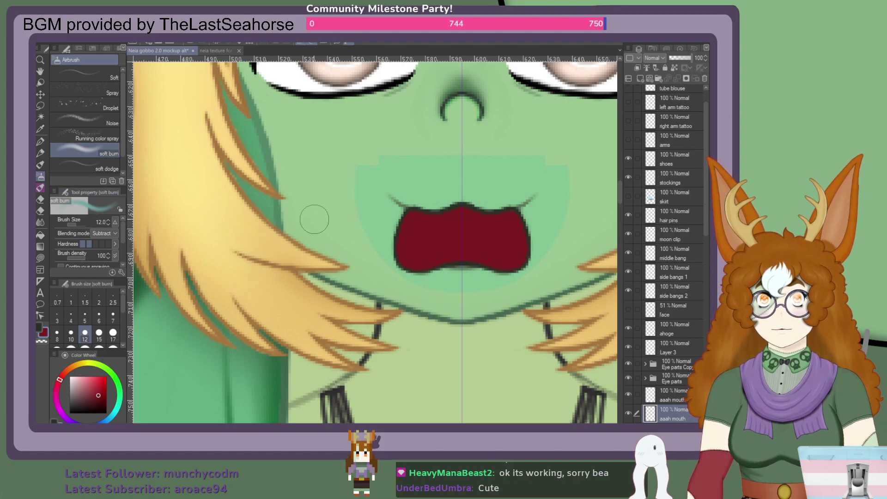
drag(329, 242, 333, 184)
key(ctrl+z)
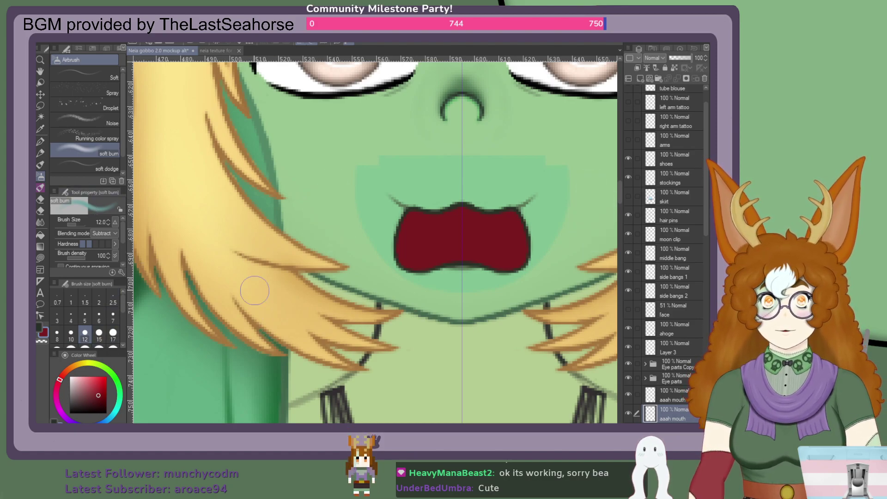
mouse_move(393, 245)
mouse_down()
mouse_move(425, 226)
mouse_move(416, 247)
mouse_move(370, 227)
mouse_up()
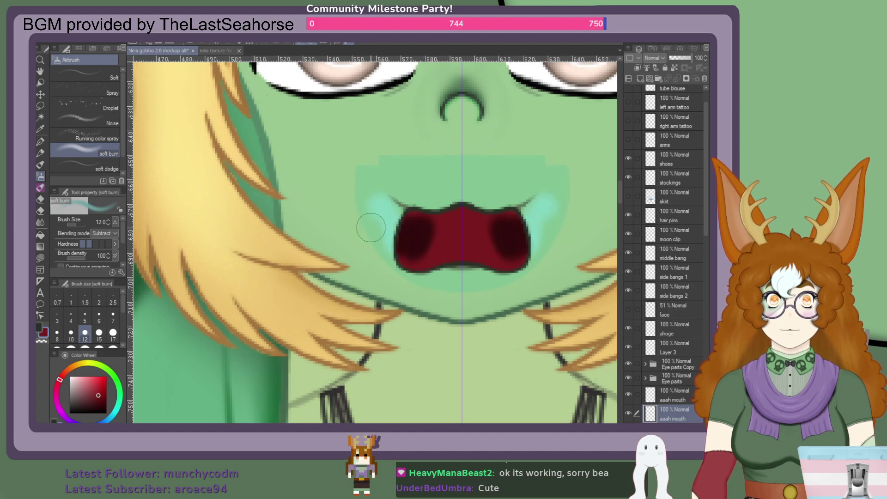
key(ctrl+z)
key(ctrl+z)
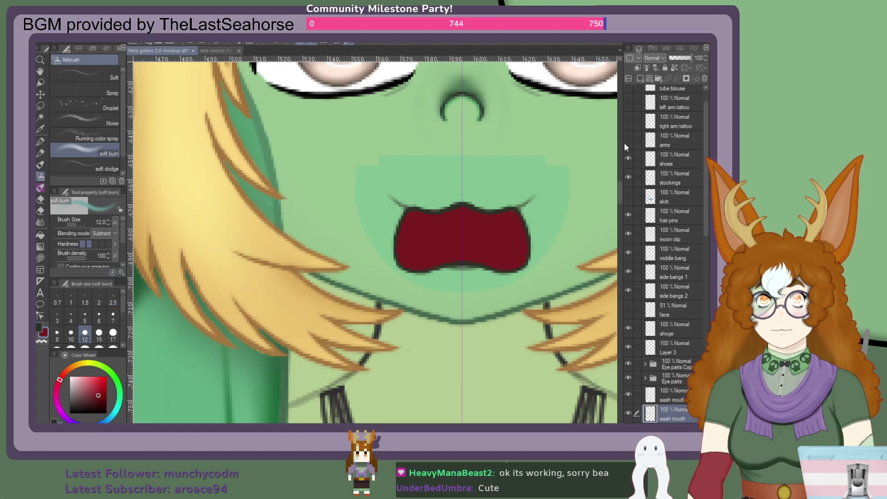
Set the soft burn airbrush to size 10, Black burn blending mode and brush density 50.
key(b)
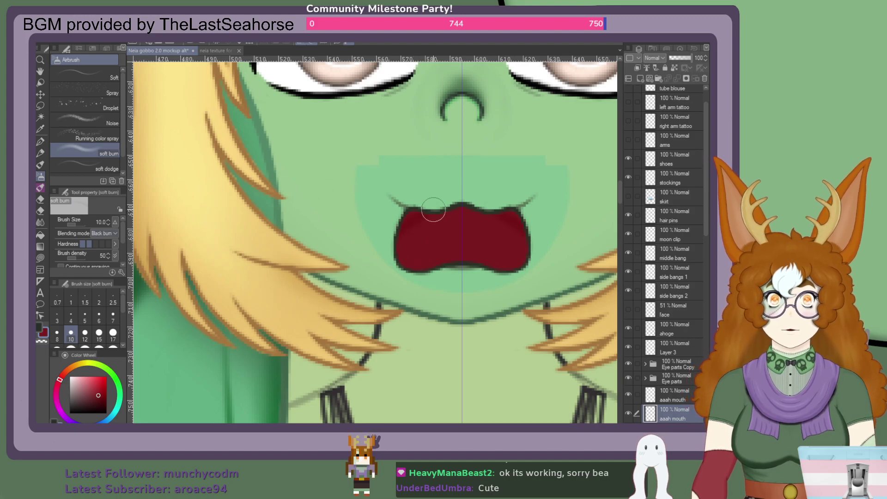
Move the mouth folder above the two aaah mouth layers in the layer stack.
scroll(429, 207, down, 3)
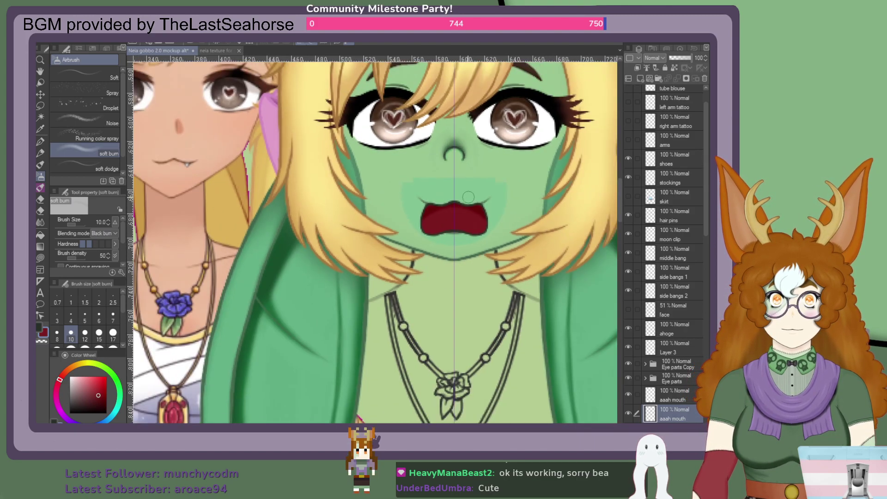
scroll(467, 250, up, 2)
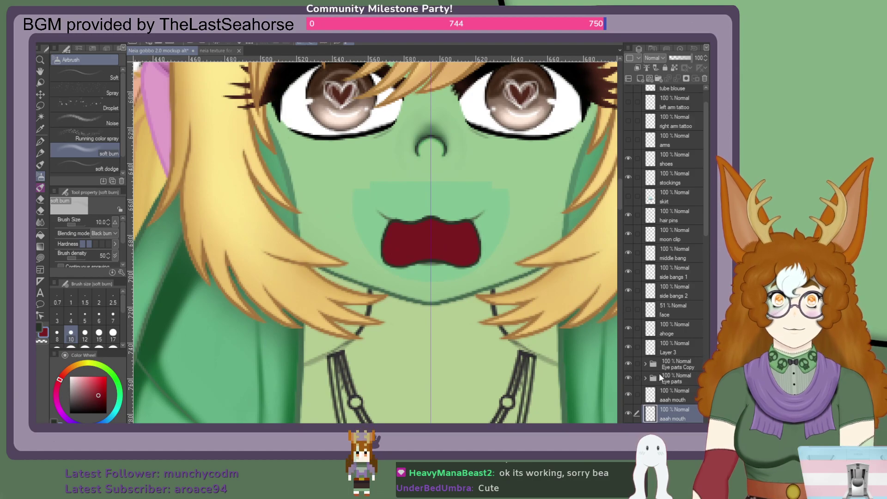
ctrl+click(514, 287)
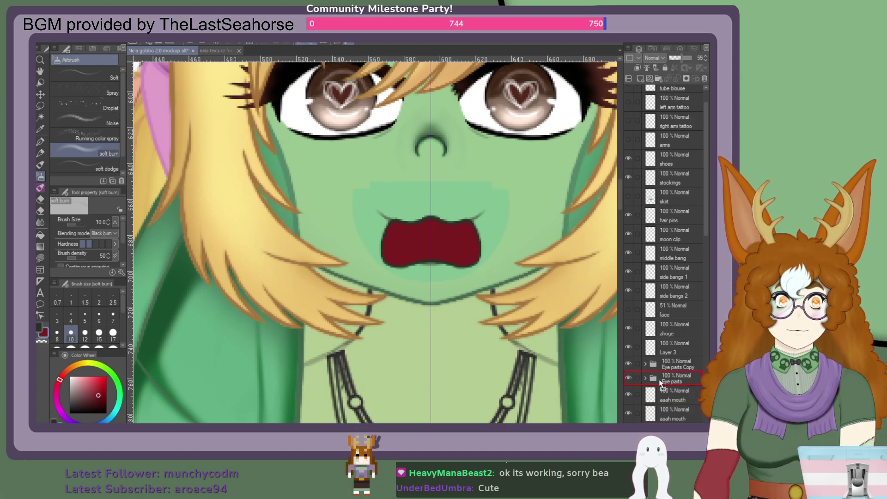
drag(659, 388, 656, 386)
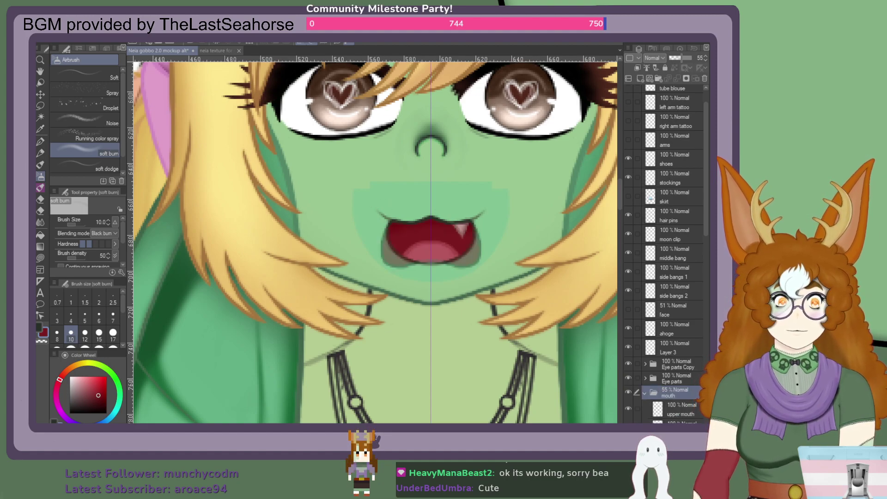
Collapse the mouth folder and make the lower aaah mouth layer active.
click(677, 421)
scroll(652, 380, down, 2)
click(645, 356)
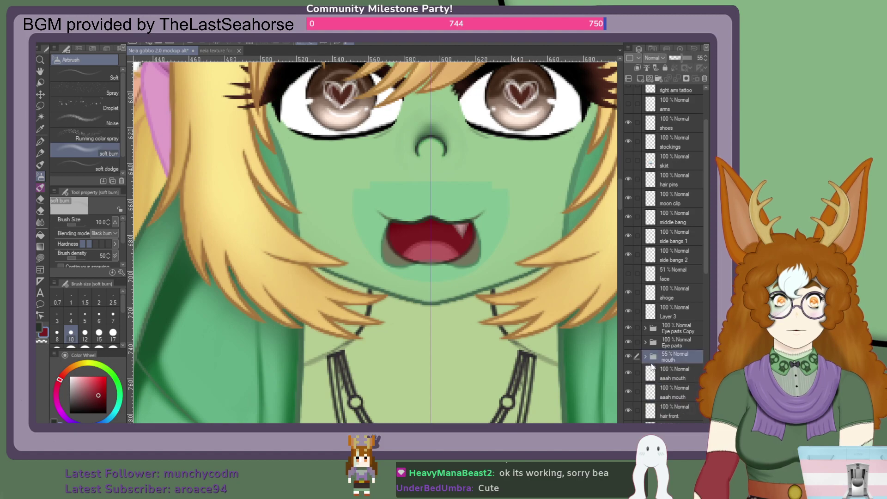
click(664, 367)
click(679, 398)
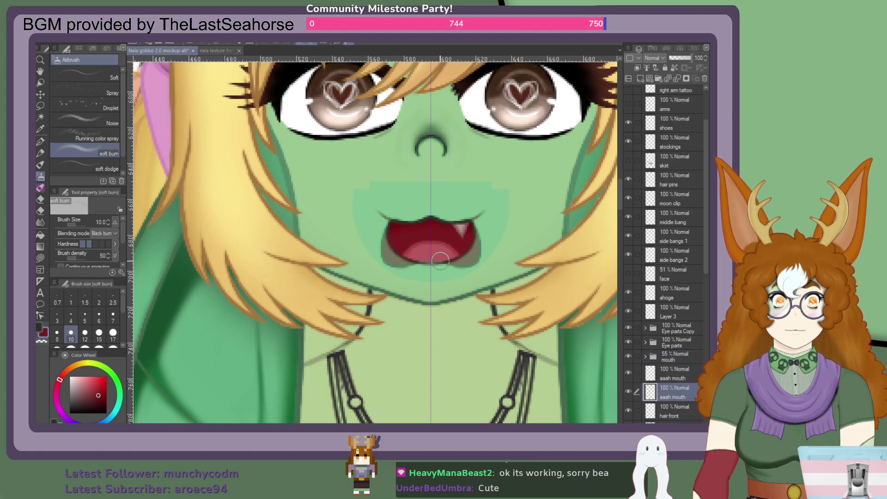
Darken the upper inside of the open mouth with the soft burn airbrush and hide the mouth folder to check the shading.
scroll(426, 259, up, 2)
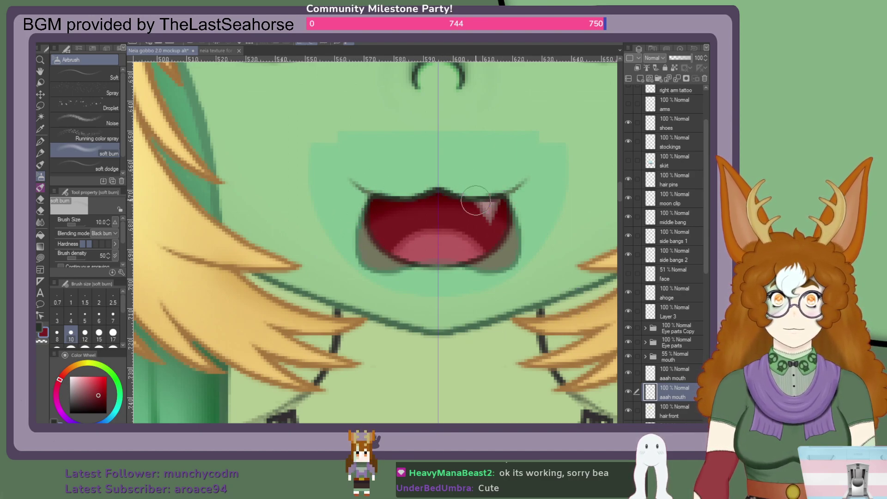
click(628, 355)
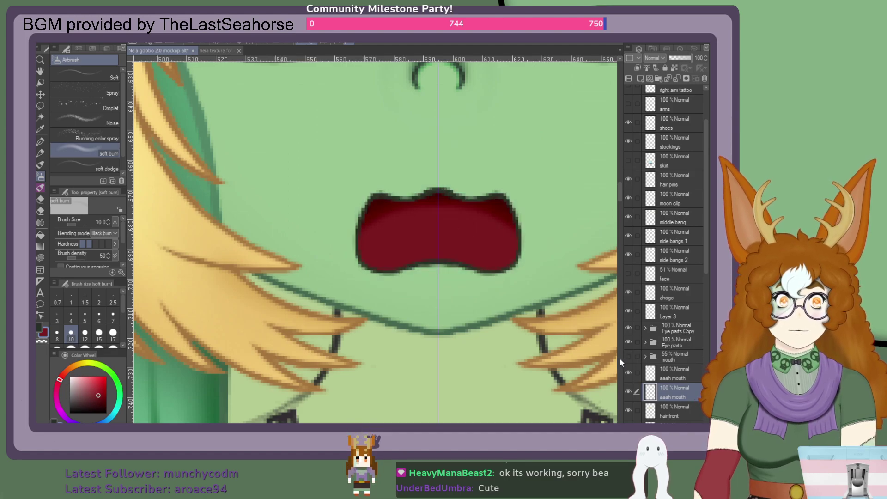
scroll(608, 358, down, 2)
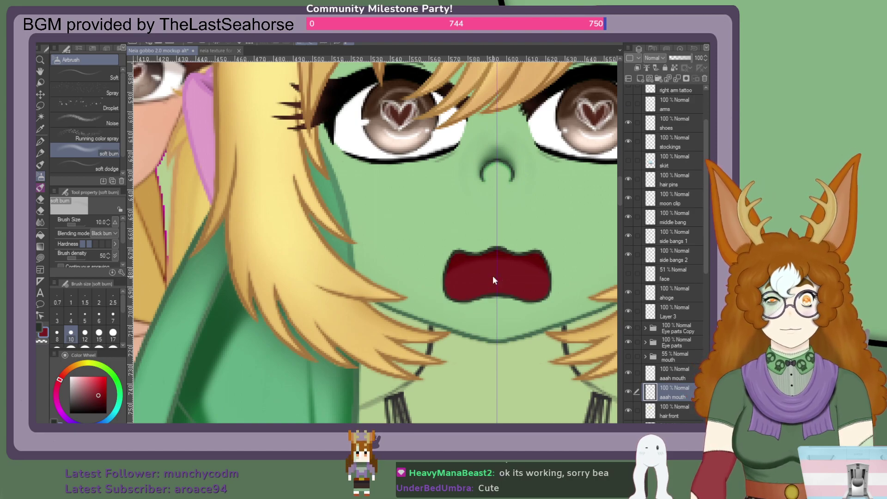
scroll(578, 375, down, 2)
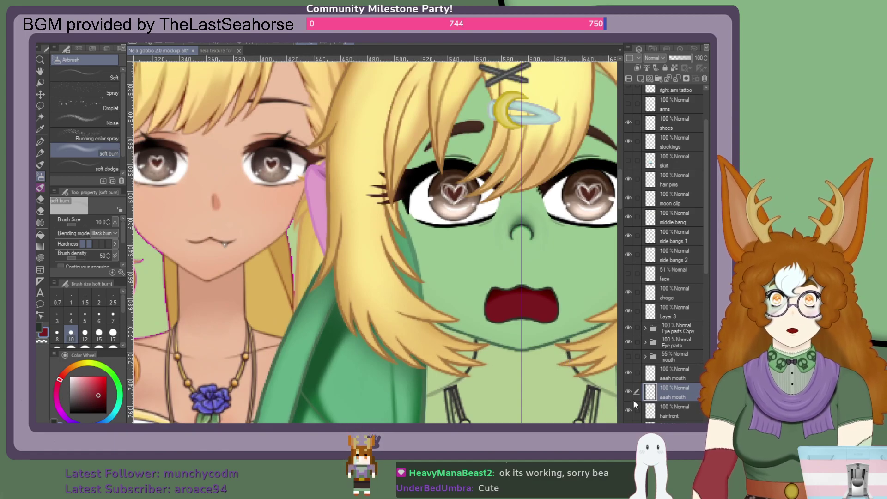
click(628, 391)
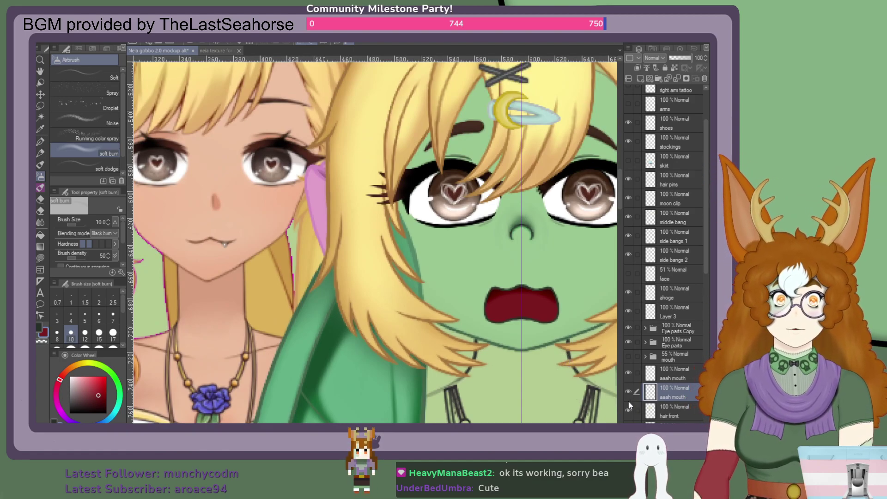
scroll(538, 307, up, 3)
scroll(597, 331, up, 3)
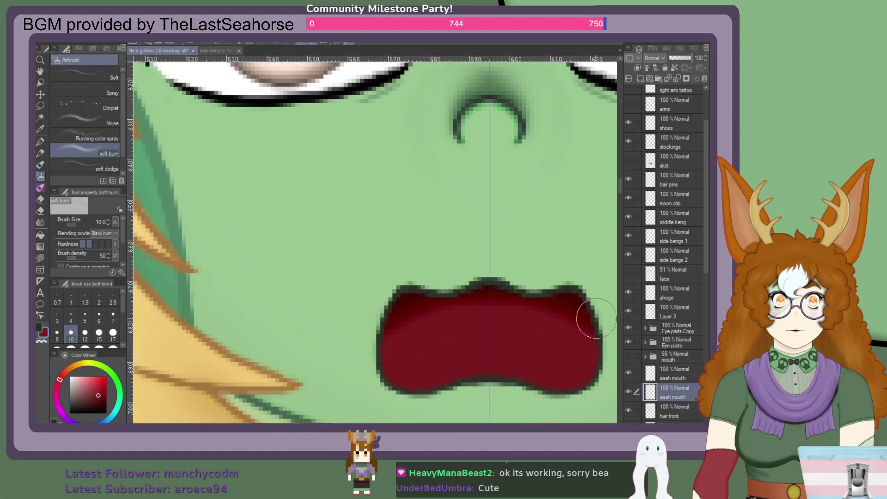
Make the upper aaah mouth layer active and try darkening the mouth outline with the soft burn airbrush at size 2.5.
key(x)
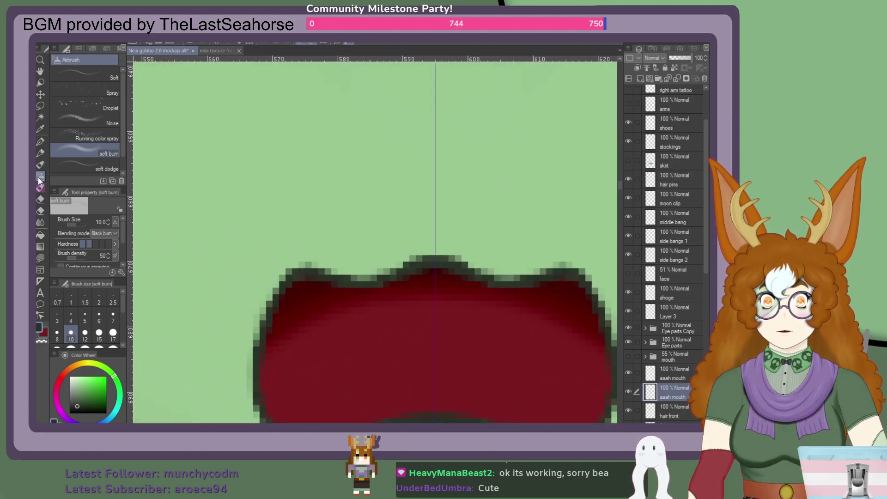
click(39, 143)
click(39, 181)
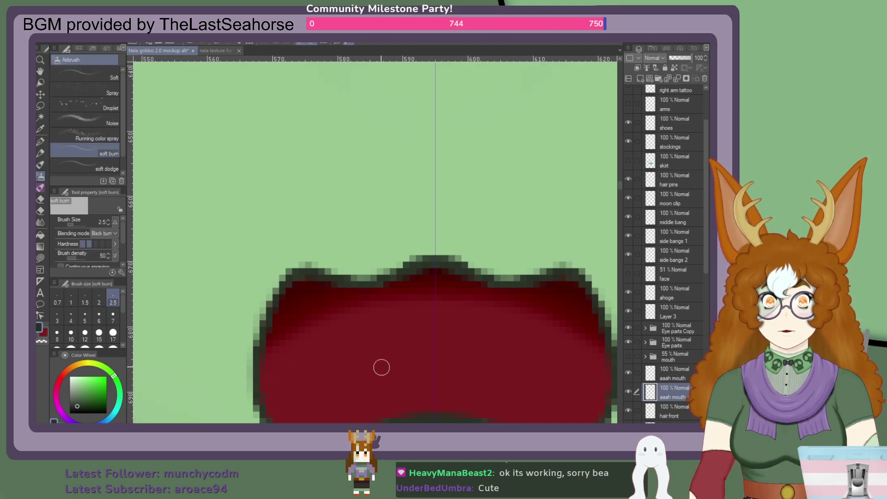
key(alt+bracketright)
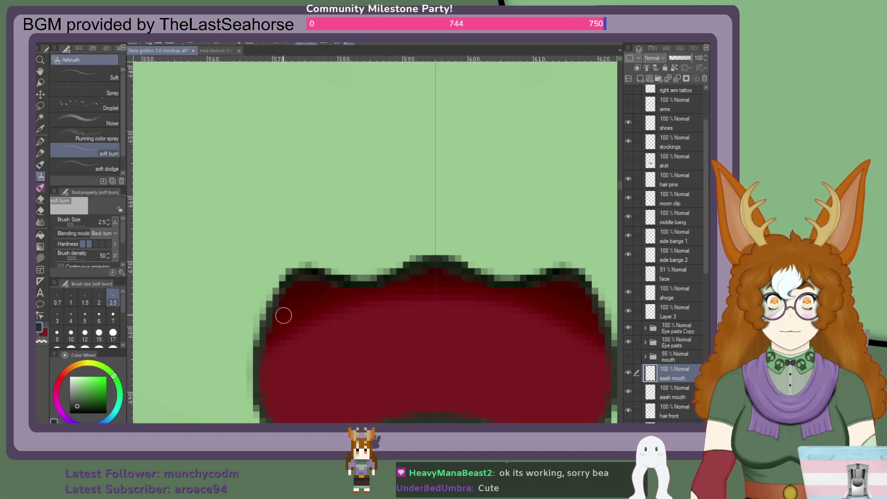
Undo the outline darkening and go over the mouth outline with the Soft airbrush at size 2.5.
click(78, 70)
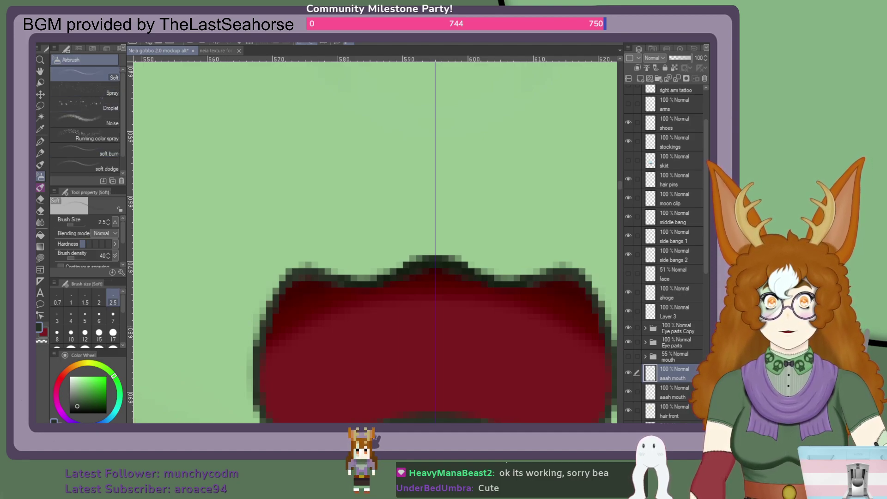
key(ctrl+z)
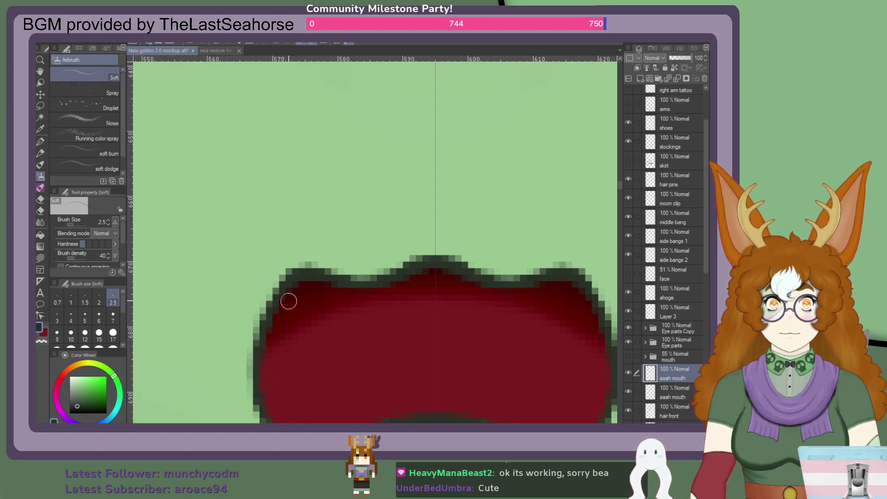
scroll(291, 324, down, 3)
scroll(300, 362, up, 4)
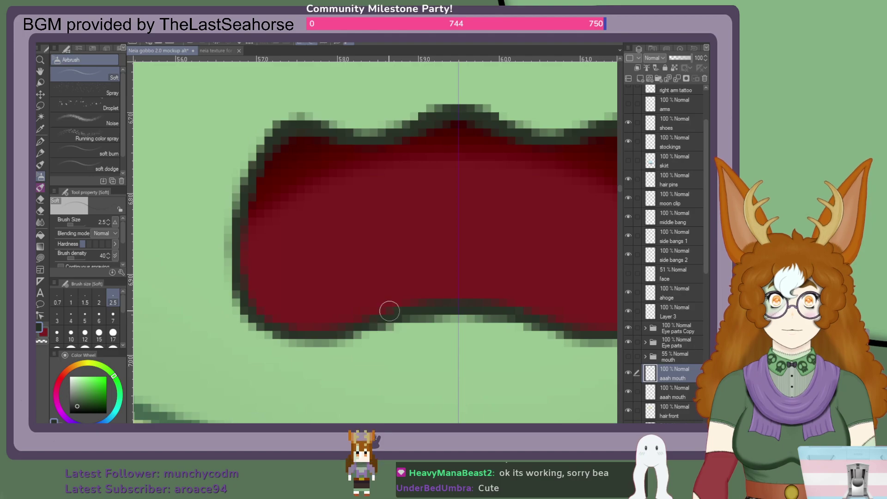
scroll(180, 190, down, 4)
scroll(277, 208, up, 3)
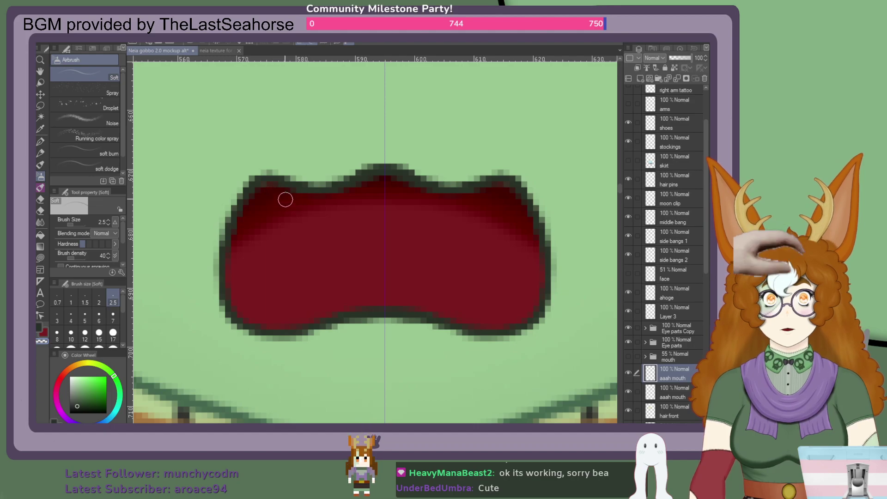
Clean up the mouth outline's edges with transparent colour while the lower aaah mouth layer is temporarily hidden.
click(628, 396)
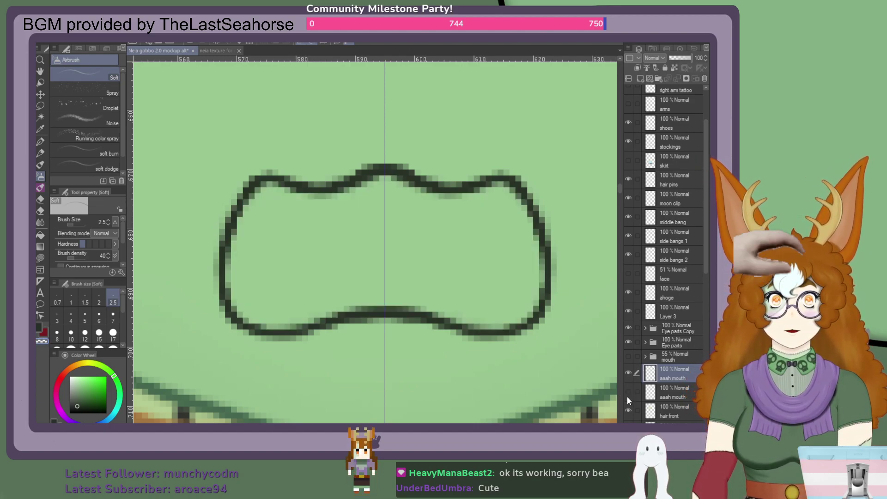
scroll(293, 241, down, 3)
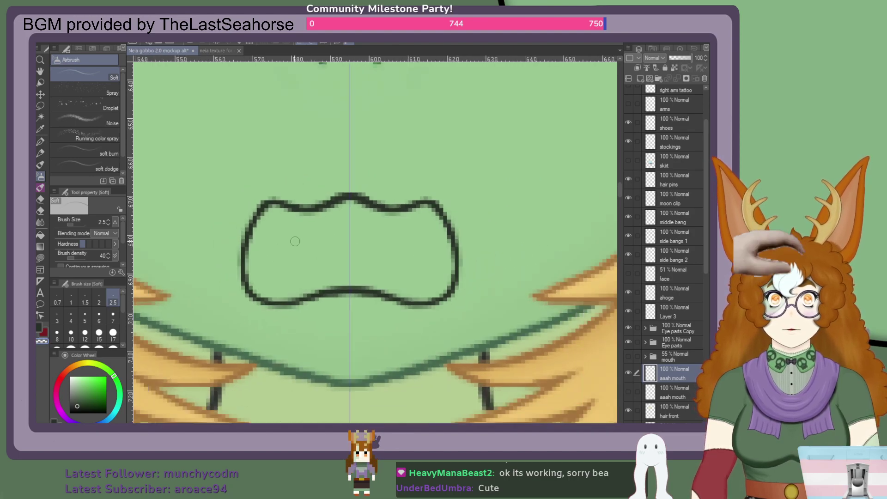
scroll(305, 222, up, 4)
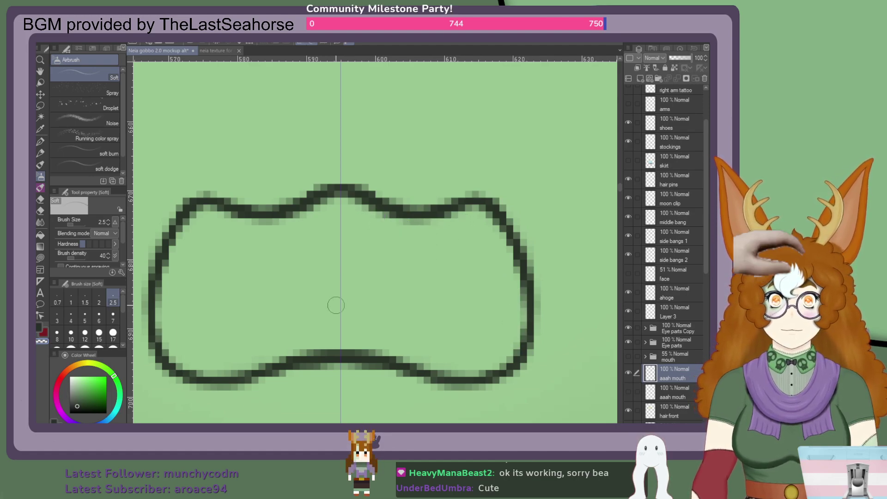
scroll(336, 305, down, 5)
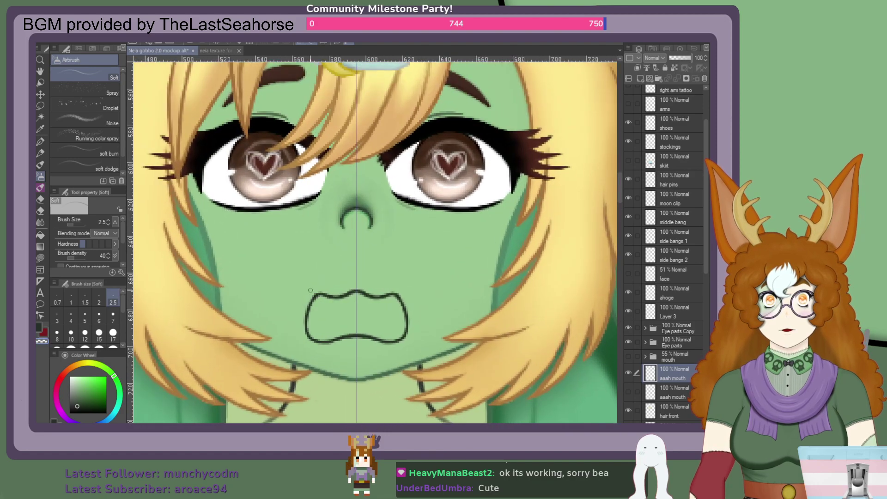
scroll(310, 290, up, 4)
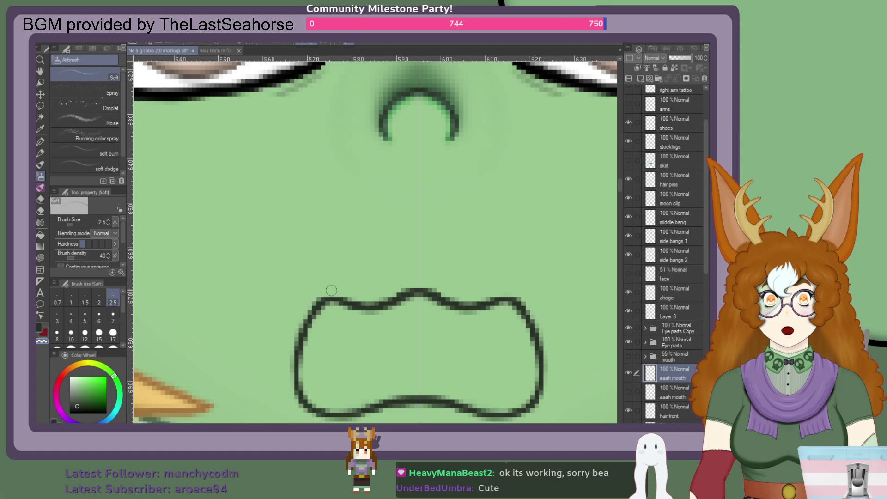
scroll(315, 294, down, 2)
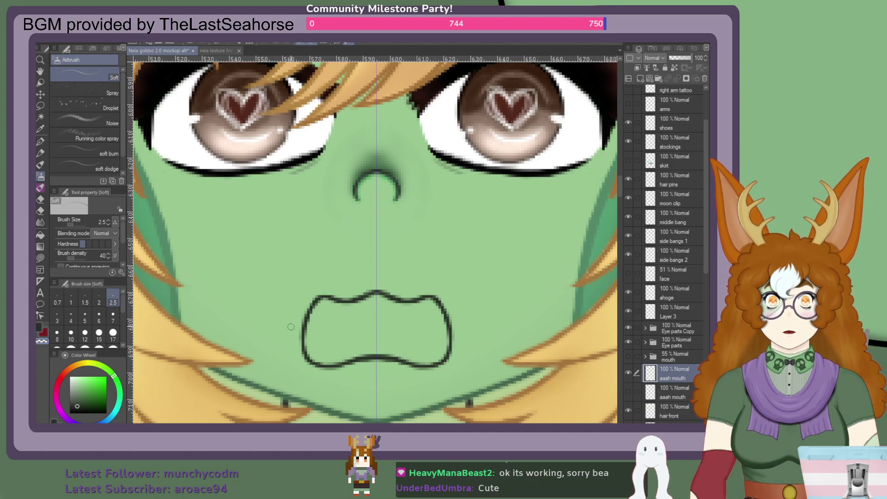
scroll(291, 301, down, 1)
scroll(289, 303, up, 2)
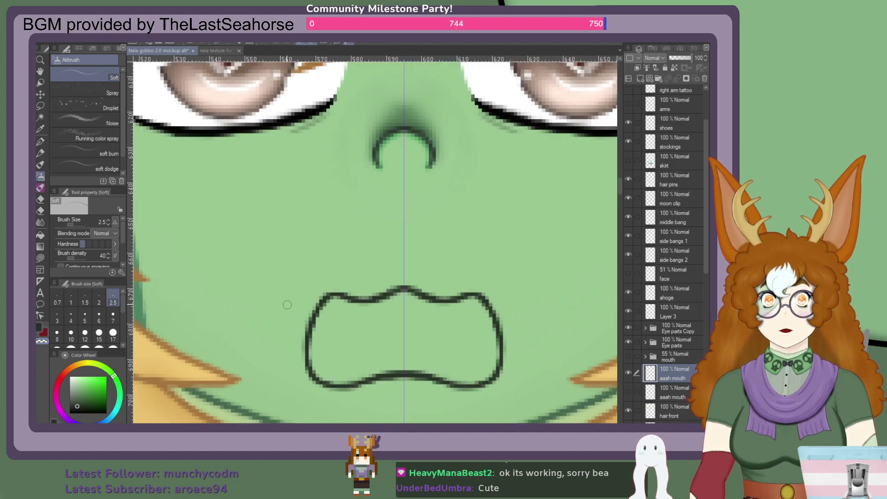
scroll(288, 303, down, 4)
click(628, 392)
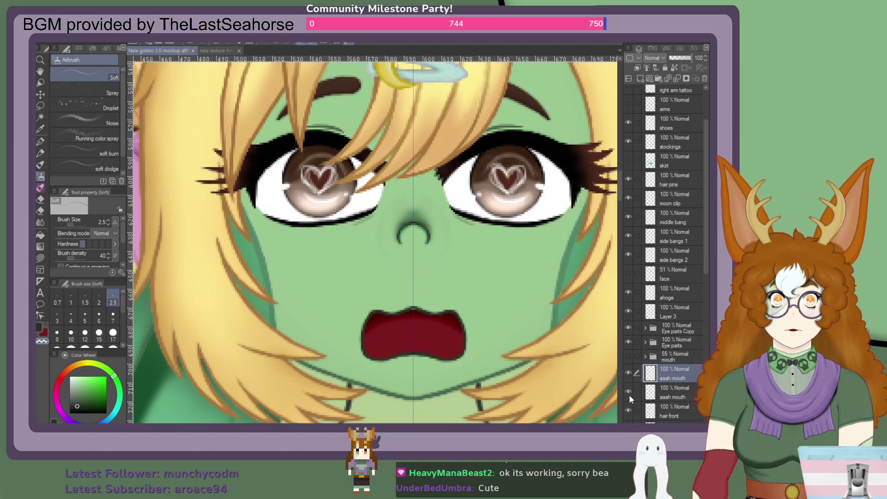
Sample the dark red shadow colour and touch up the mouth's upper inner edge on the lower aaah mouth layer.
scroll(420, 319, up, 2)
scroll(419, 319, up, 3)
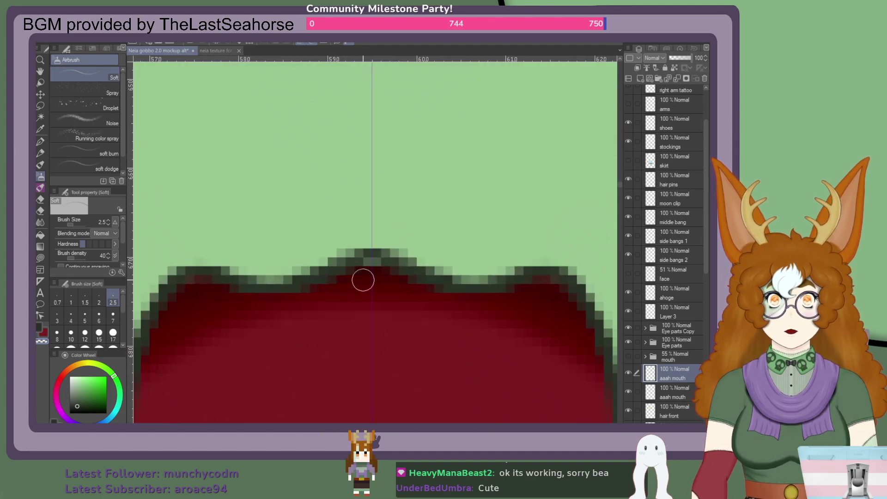
alt+click(374, 271)
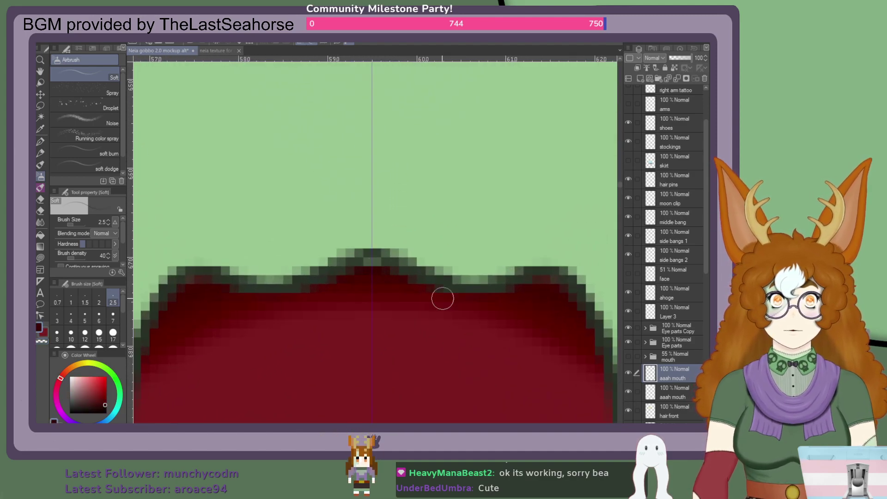
click(665, 392)
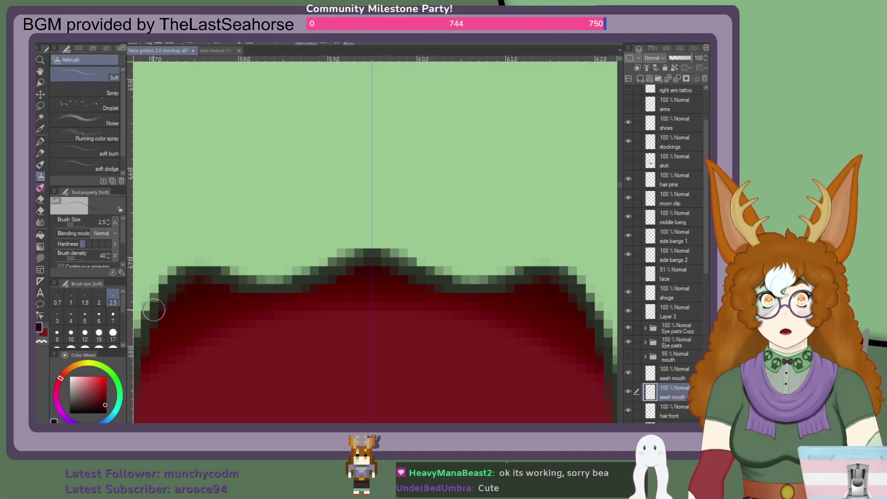
scroll(165, 311, down, 2)
scroll(164, 310, down, 1)
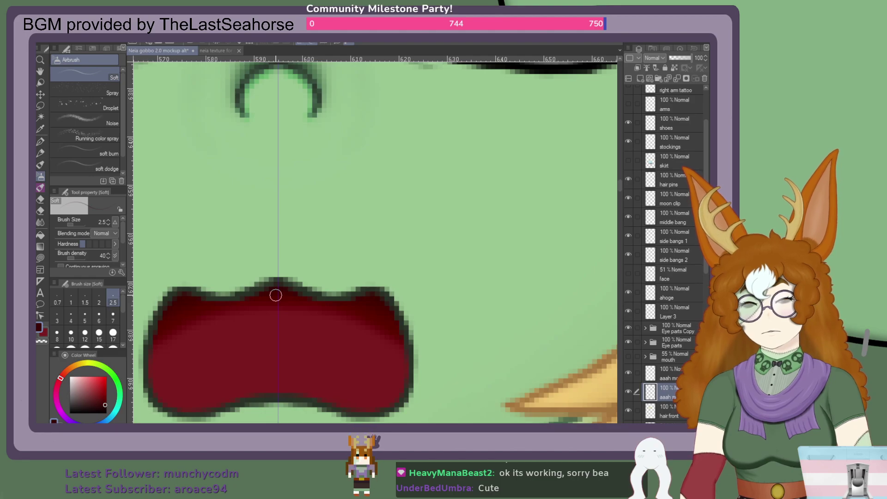
Show the mouth folder again and set its opacity to 100%.
click(628, 358)
click(673, 356)
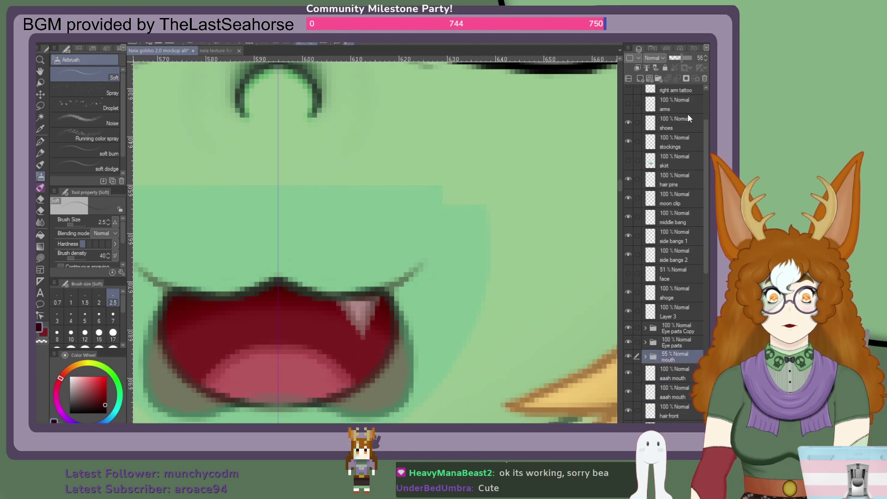
drag(686, 58, 696, 58)
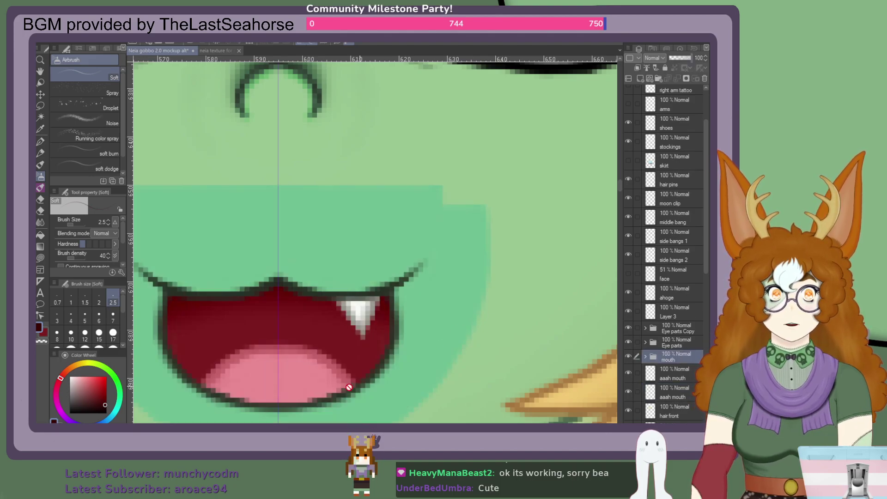
Sample the pink tongue colour from the existing mouth with the Eyedropper.
key(i)
click(300, 382)
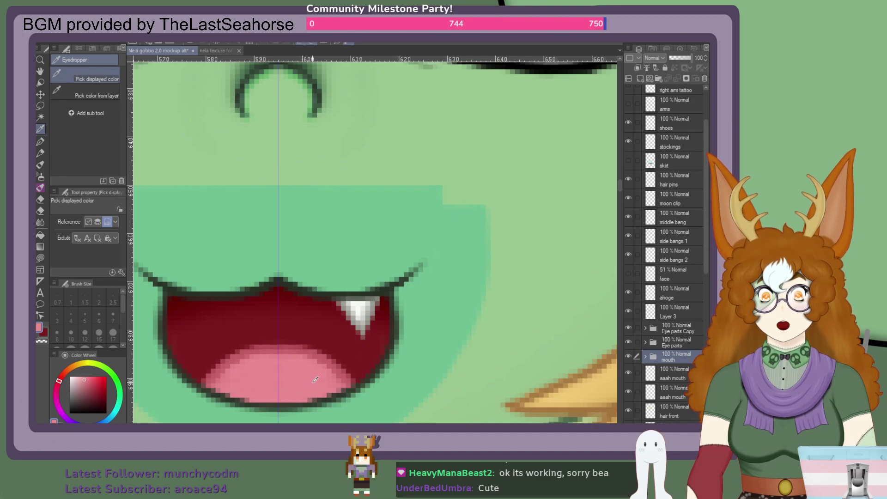
click(322, 359)
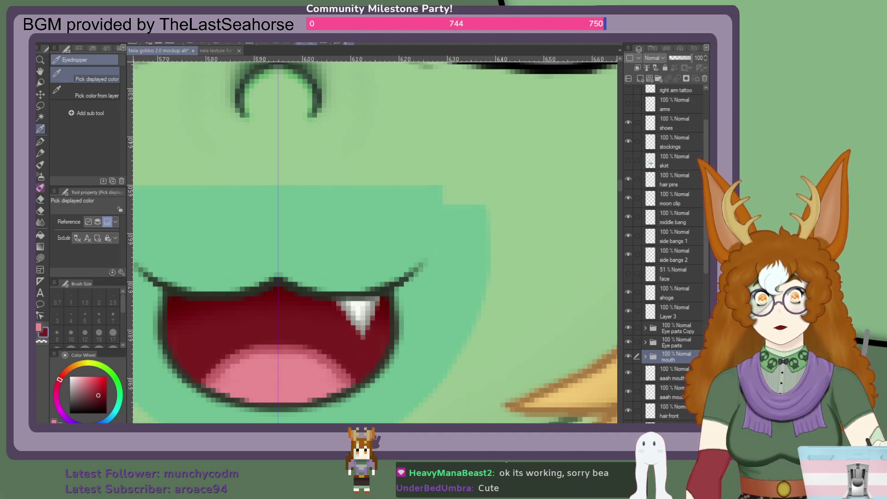
Sample the darker pink at the existing tongue's edge and set the mouth folder's opacity to 59%.
click(315, 354)
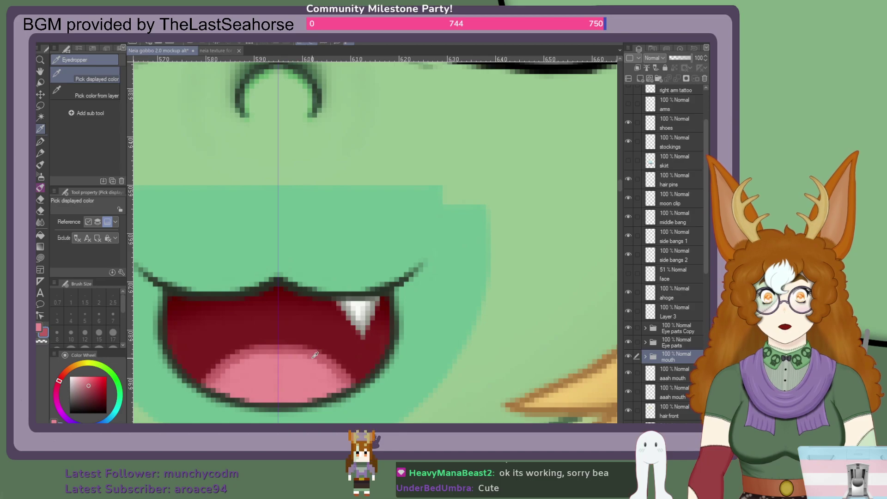
click(627, 356)
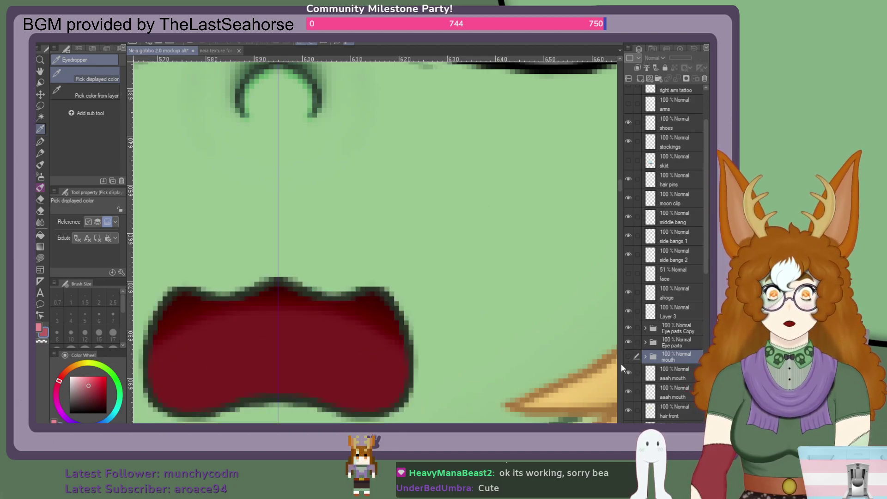
click(628, 357)
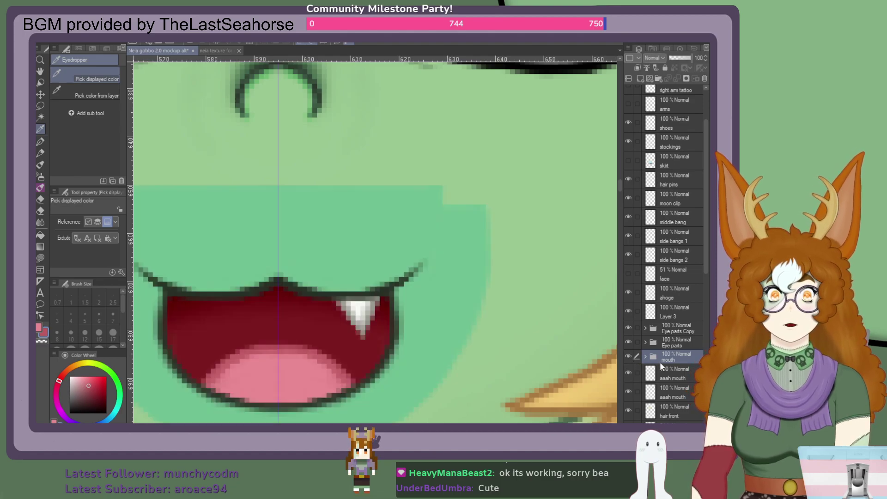
click(682, 57)
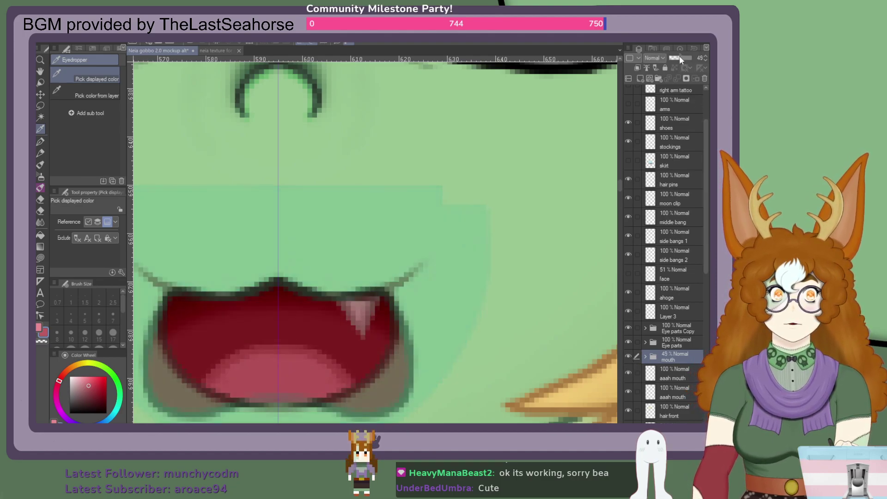
click(683, 55)
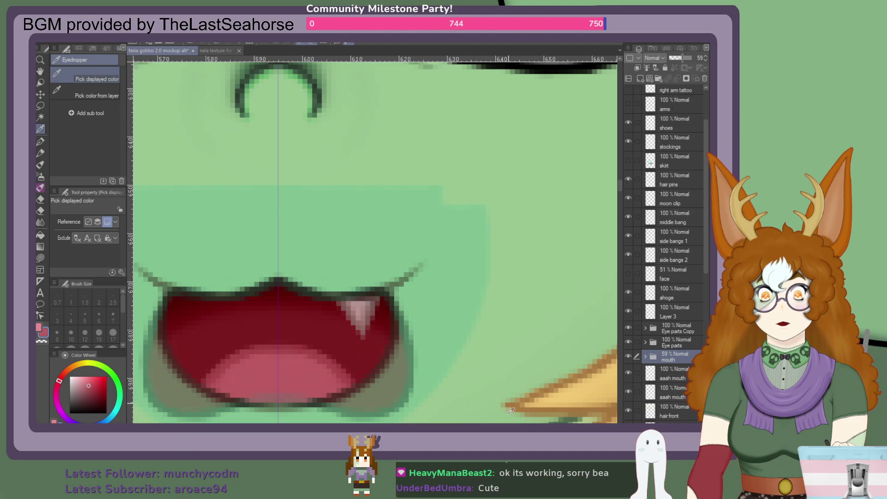
Paint the pink tongue on the lower aaah mouth layer with the G-pen at size 4, tracing the existing tongue.
click(665, 395)
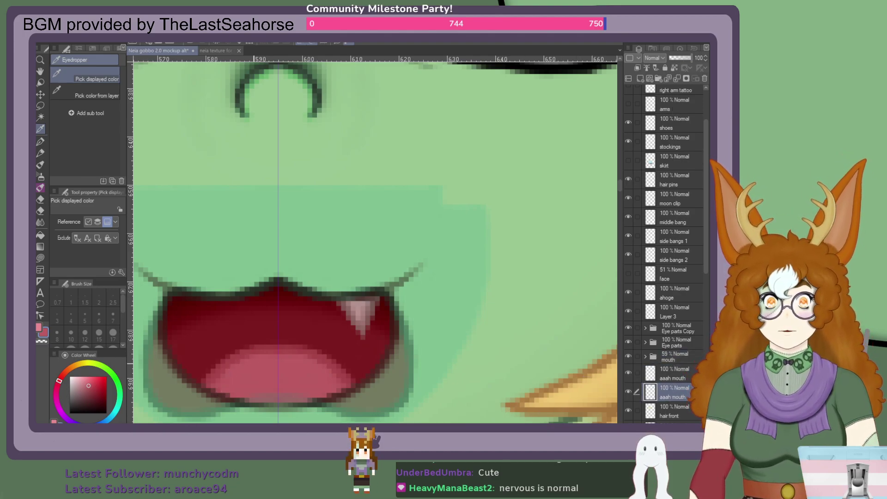
key(p)
click(43, 332)
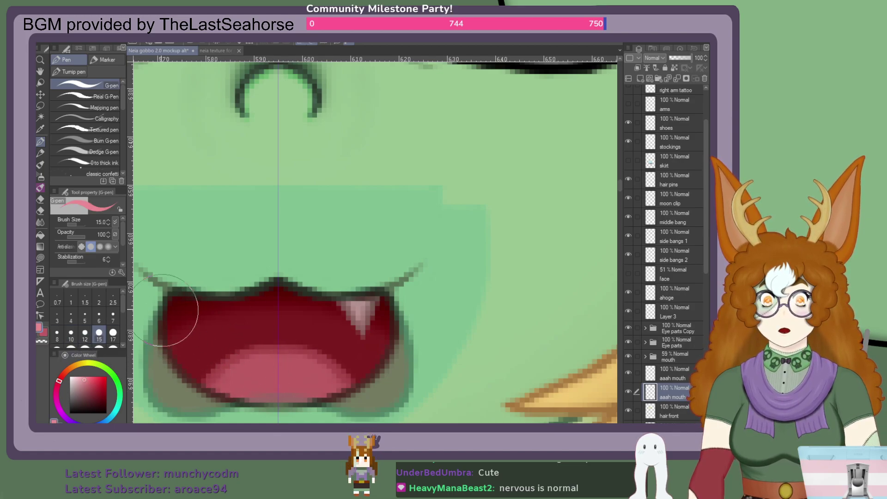
click(70, 332)
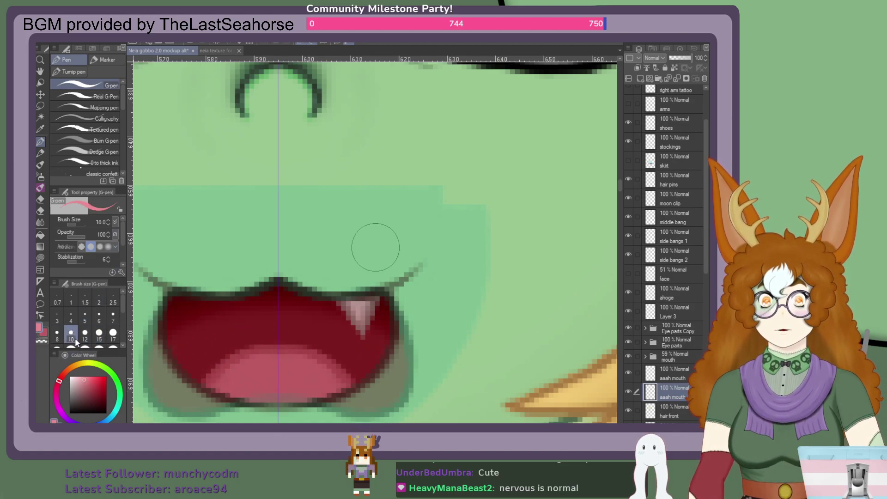
click(71, 318)
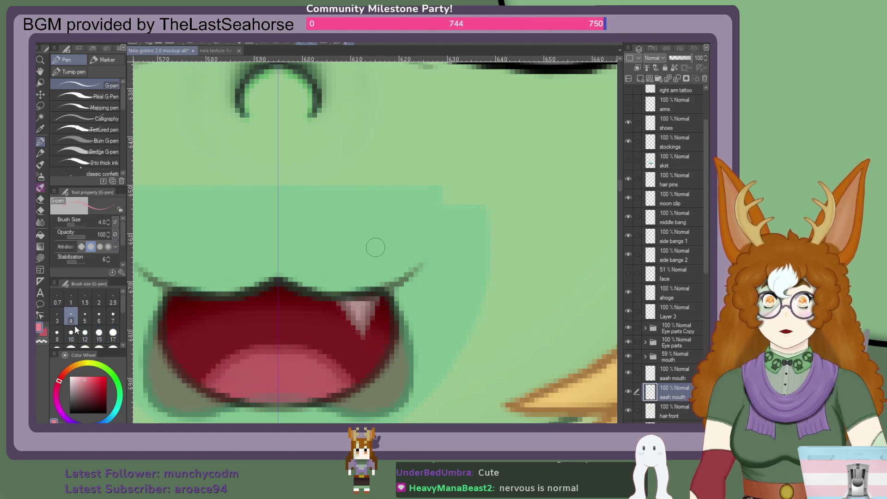
mouse_move(260, 378)
mouse_down()
mouse_move(241, 372)
mouse_move(285, 358)
mouse_move(224, 369)
mouse_move(246, 379)
mouse_move(218, 384)
mouse_move(241, 372)
mouse_move(216, 386)
mouse_move(245, 362)
mouse_move(209, 380)
mouse_move(223, 373)
mouse_move(204, 409)
mouse_move(206, 392)
mouse_move(205, 402)
mouse_move(215, 392)
mouse_move(207, 404)
mouse_move(273, 386)
mouse_up()
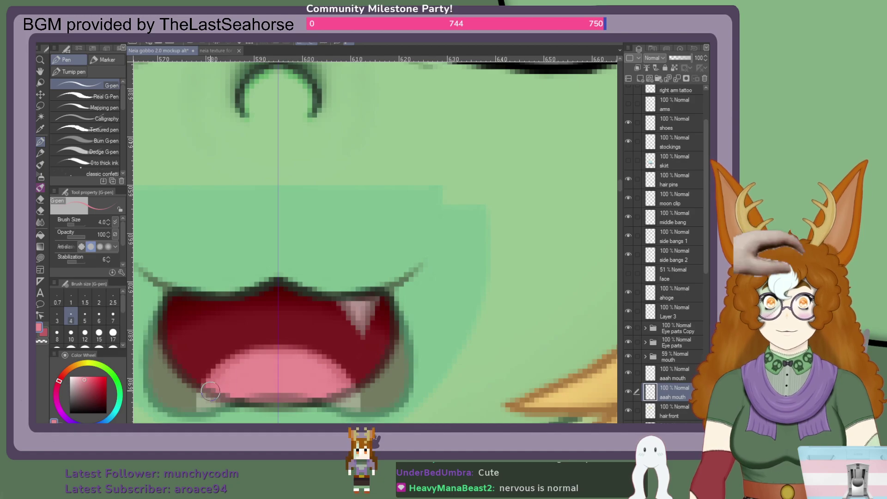
Shade the new tongue's edge in the darker pink with the G-pen at size 2.5.
click(89, 386)
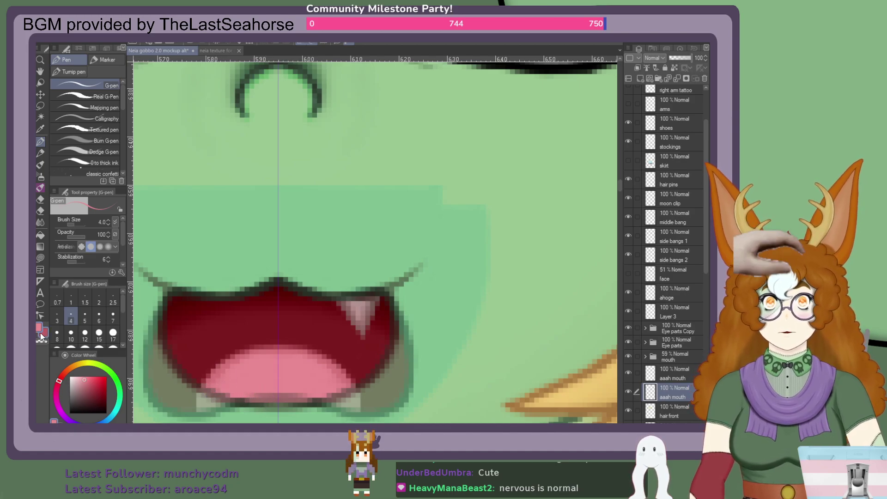
click(113, 299)
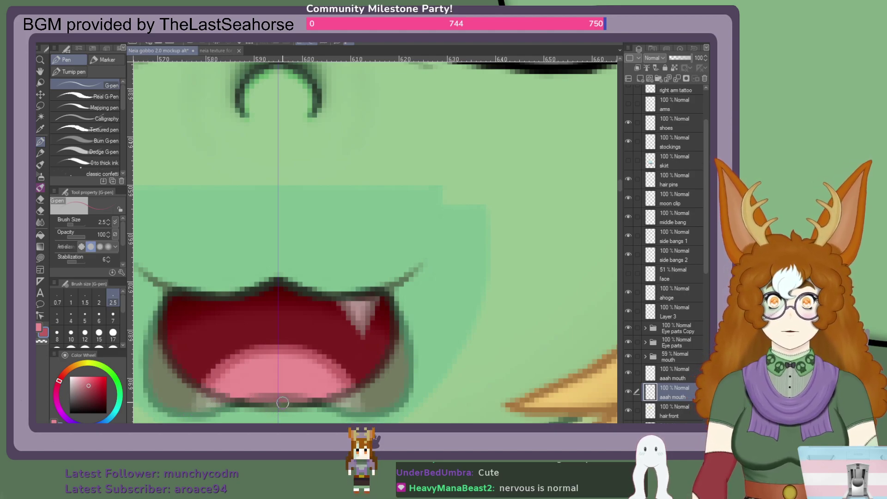
scroll(283, 403, down, 2)
scroll(277, 387, up, 3)
scroll(275, 343, up, 2)
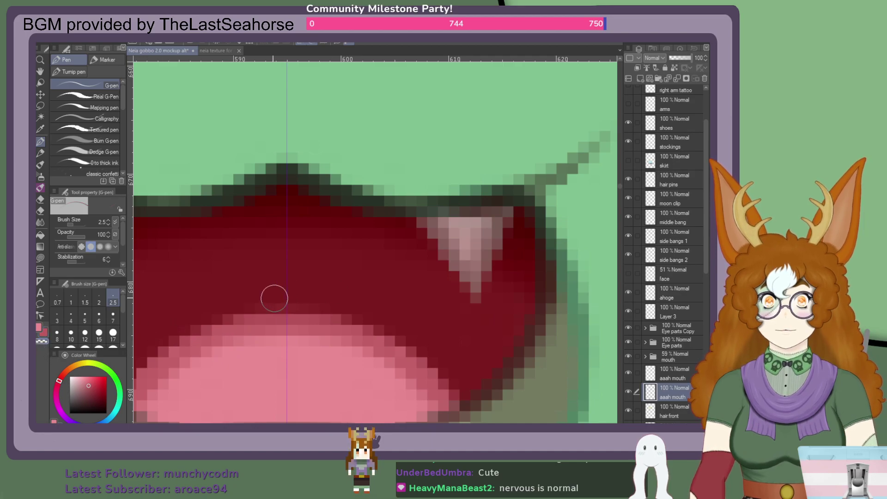
drag(275, 299, 263, 299)
key(ctrl+z)
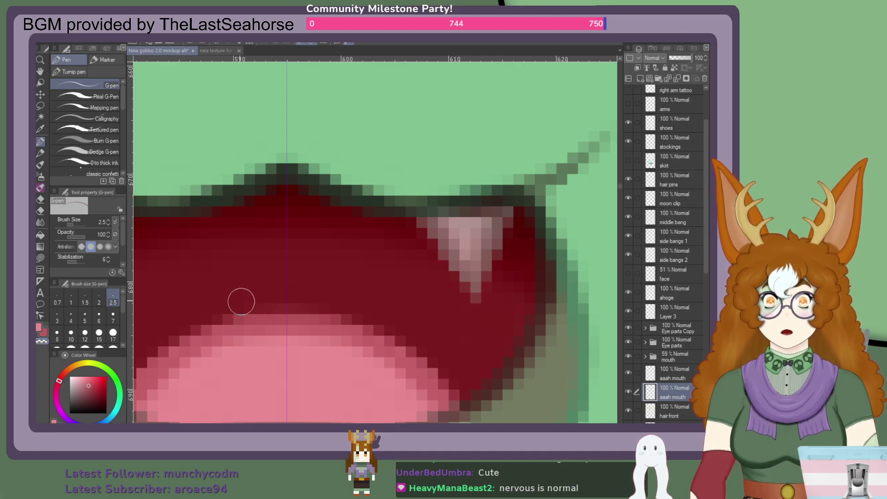
drag(309, 291, 264, 293)
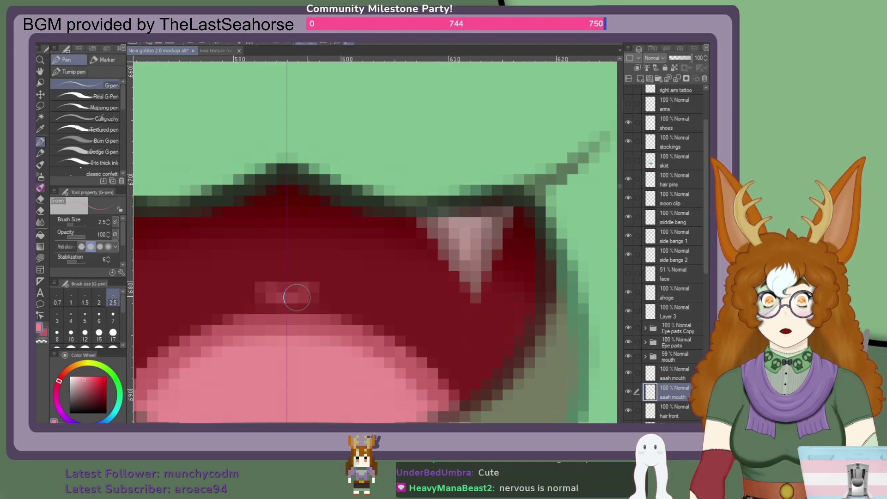
key(ctrl+z)
Sample the dark red of the mouth's interior and touch up the edges around the new tongue.
alt+click(364, 294)
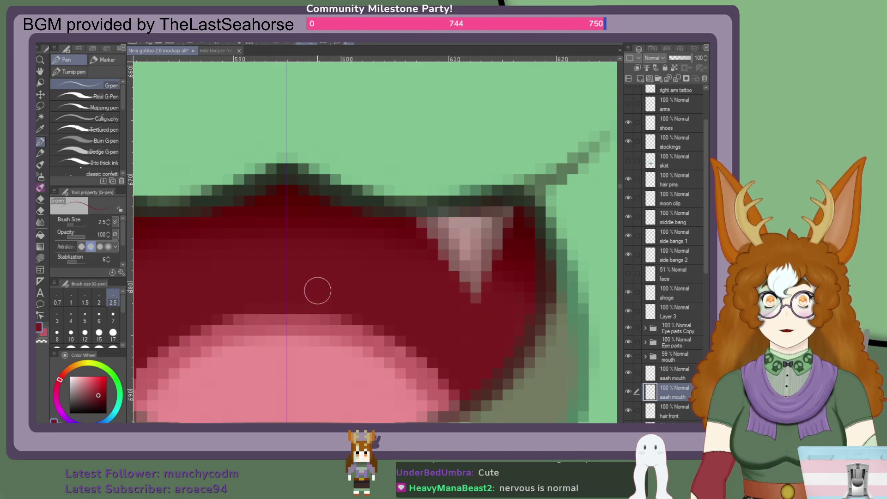
scroll(285, 296, down, 4)
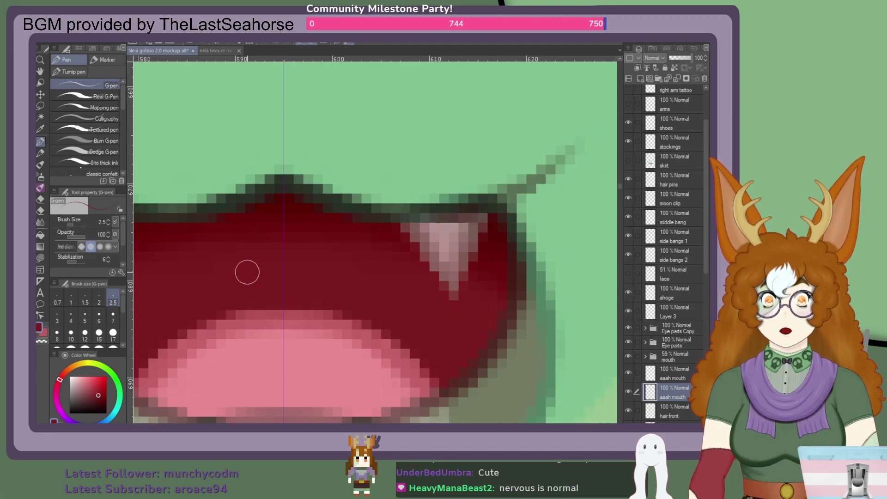
scroll(223, 343, down, 2)
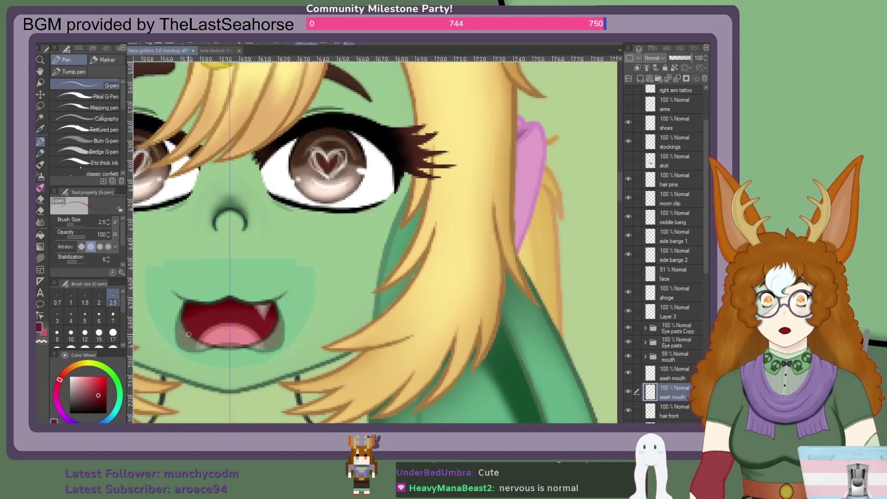
scroll(206, 339, up, 5)
scroll(206, 339, up, 4)
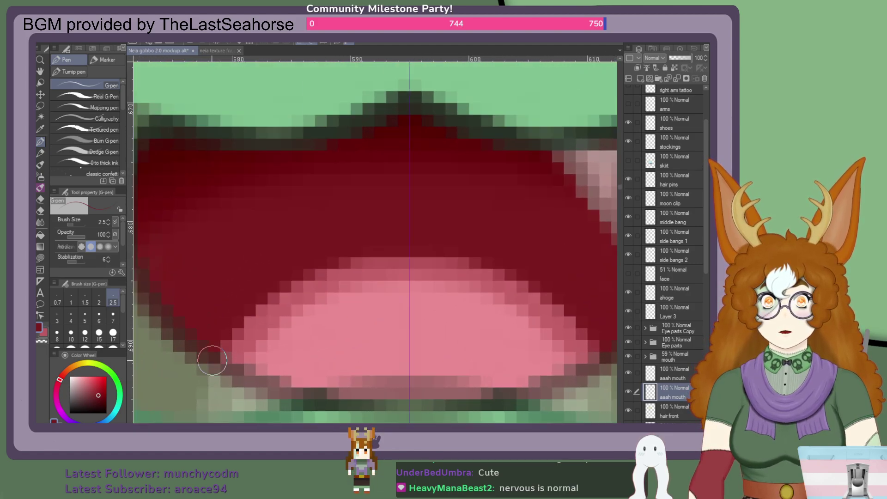
scroll(185, 396, down, 3)
scroll(191, 400, up, 3)
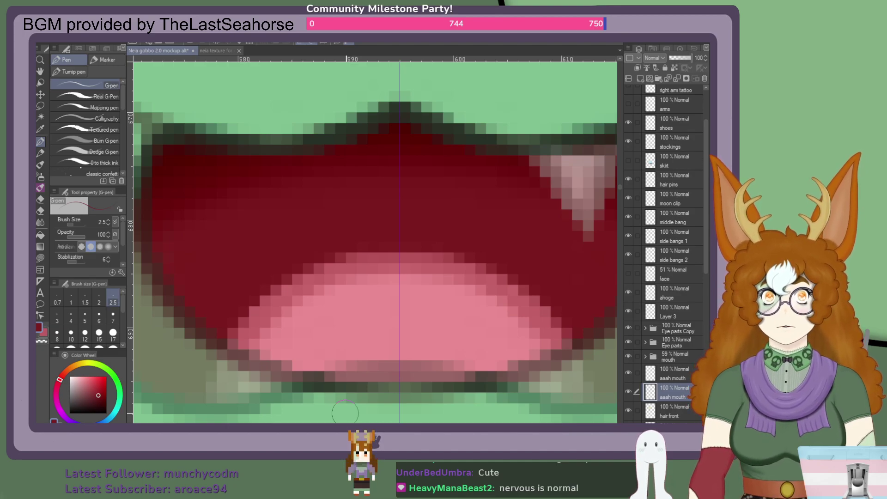
scroll(506, 335, down, 3)
scroll(552, 219, up, 2)
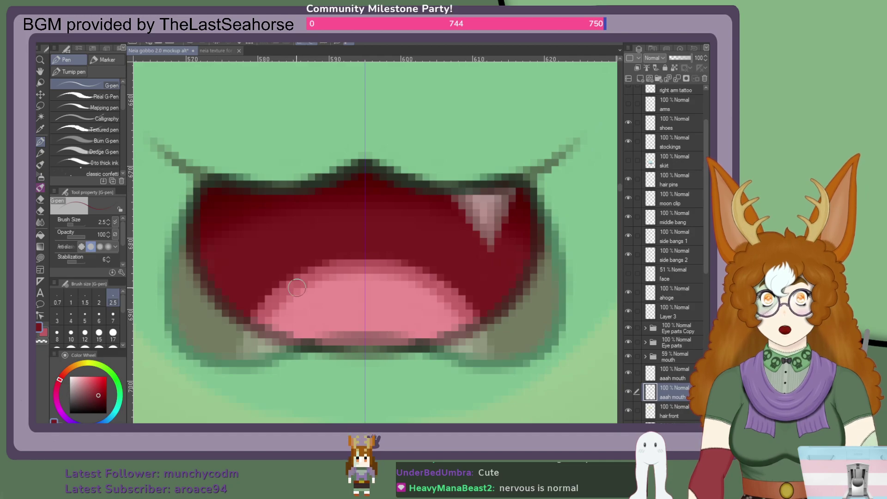
scroll(296, 287, down, 1)
scroll(666, 416, down, 1)
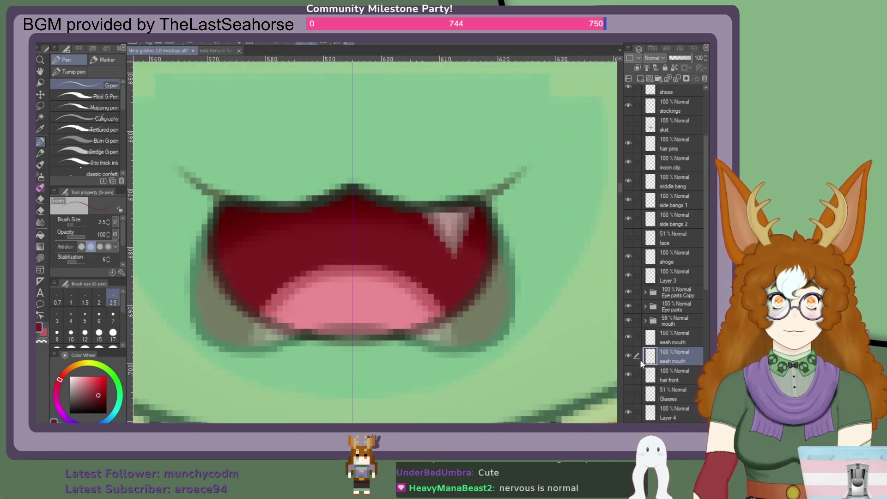
Restore the mouth folder's opacity to 100% and duplicate the tooth layer inside it.
click(644, 321)
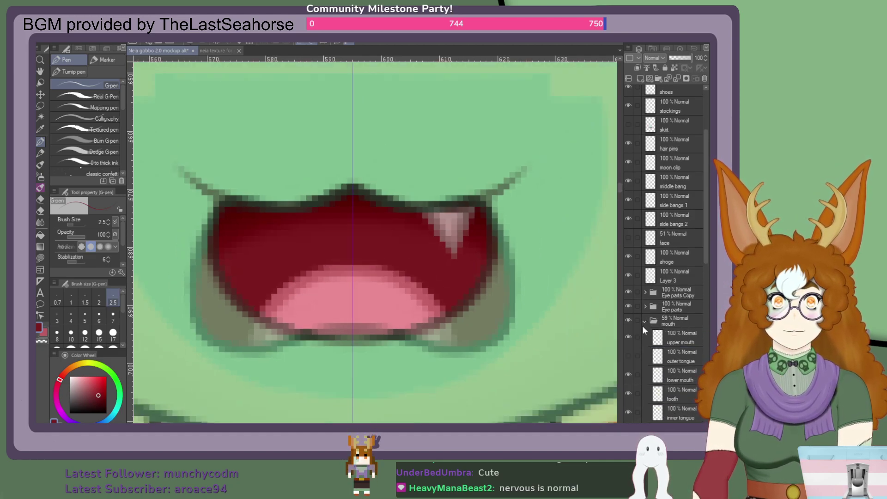
click(670, 396)
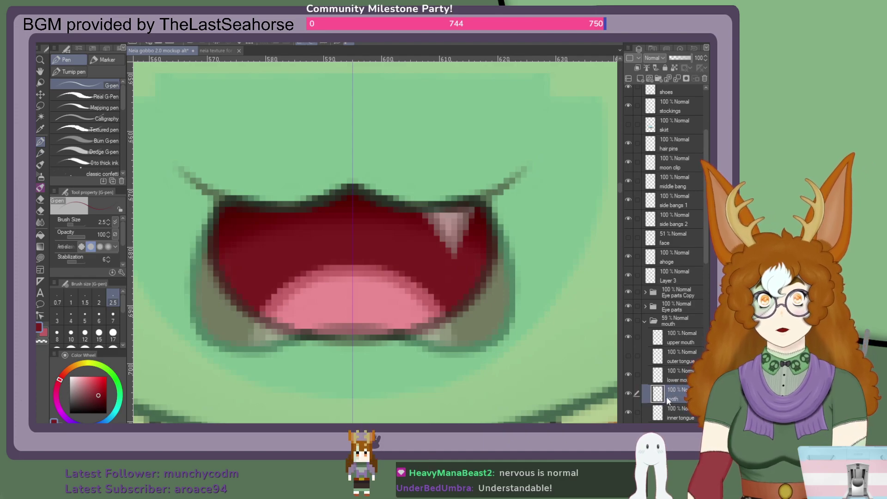
click(669, 319)
drag(683, 59, 699, 59)
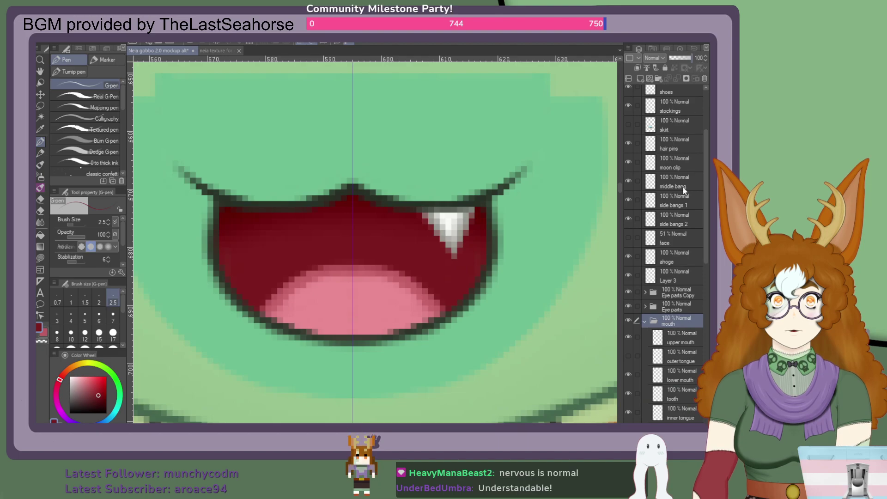
click(667, 393)
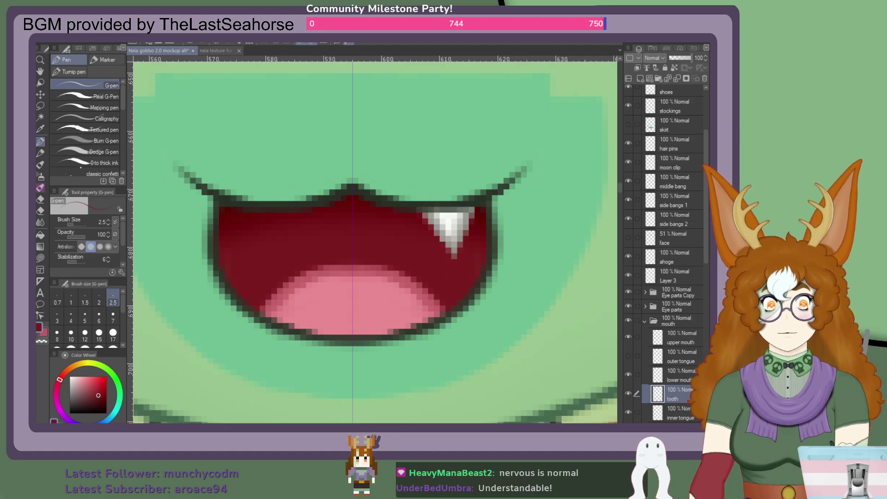
key(ctrl+j)
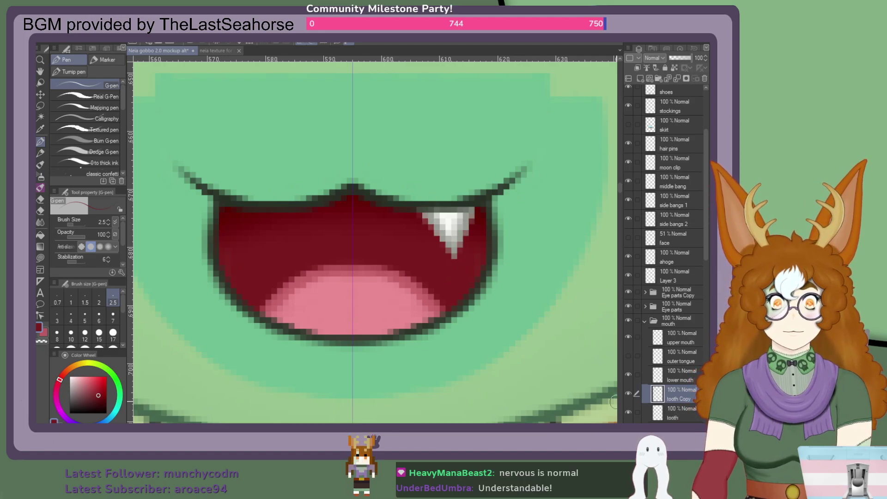
Move the tooth copy out of the mouth folder and place it between the two aaah mouth layers.
scroll(607, 376, down, 2)
scroll(660, 376, down, 3)
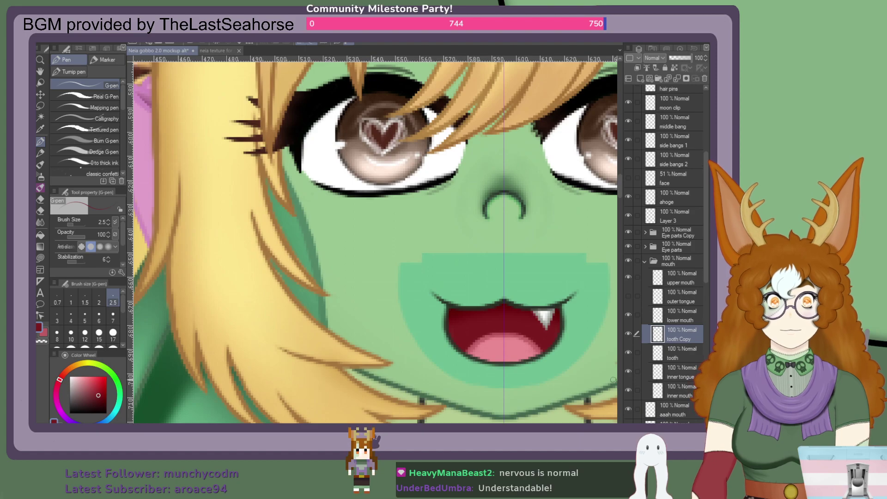
scroll(609, 379, up, 3)
scroll(667, 365, down, 1)
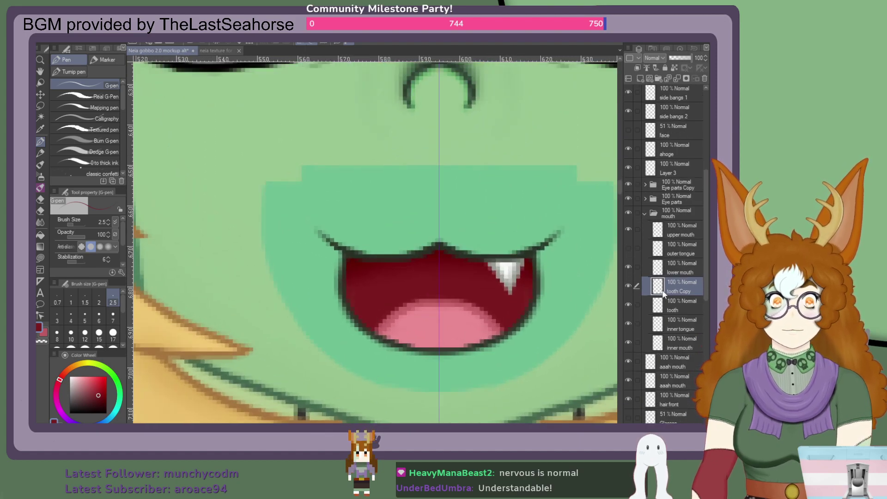
scroll(668, 300, down, 1)
drag(670, 292, 664, 360)
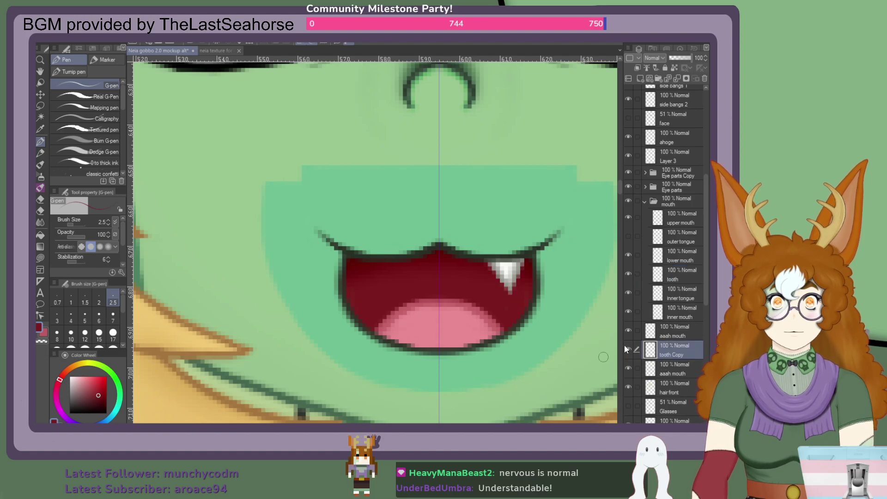
Hide the mouth folder and erase the part of the copied tooth that sticks out above the upper lip line.
click(629, 203)
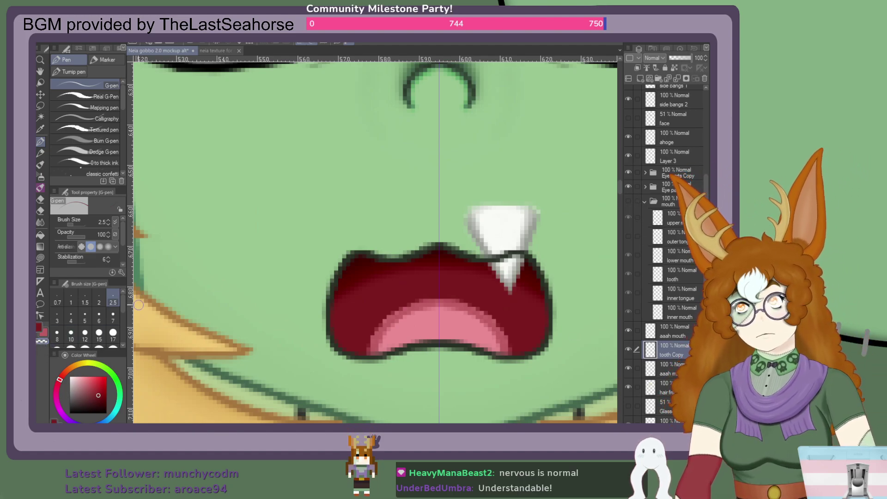
mouse_move(512, 247)
mouse_down()
mouse_move(479, 253)
mouse_move(541, 250)
mouse_move(513, 245)
mouse_move(537, 259)
mouse_move(501, 248)
mouse_move(539, 221)
mouse_move(521, 220)
mouse_move(499, 237)
mouse_move(490, 215)
mouse_move(471, 218)
mouse_move(473, 236)
mouse_move(491, 231)
mouse_move(483, 206)
mouse_up()
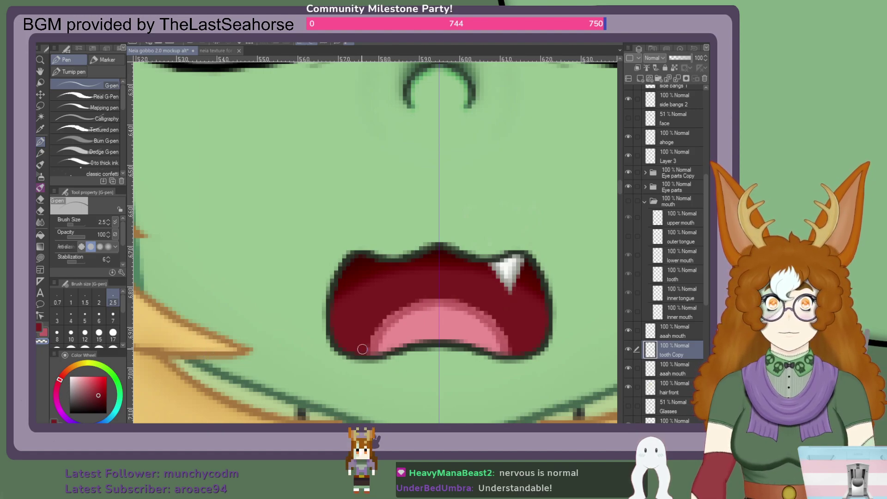
Select the aaah mouth layer below the tooth copy, switch to the Soft airbrush and sample the tongue's pink.
click(671, 367)
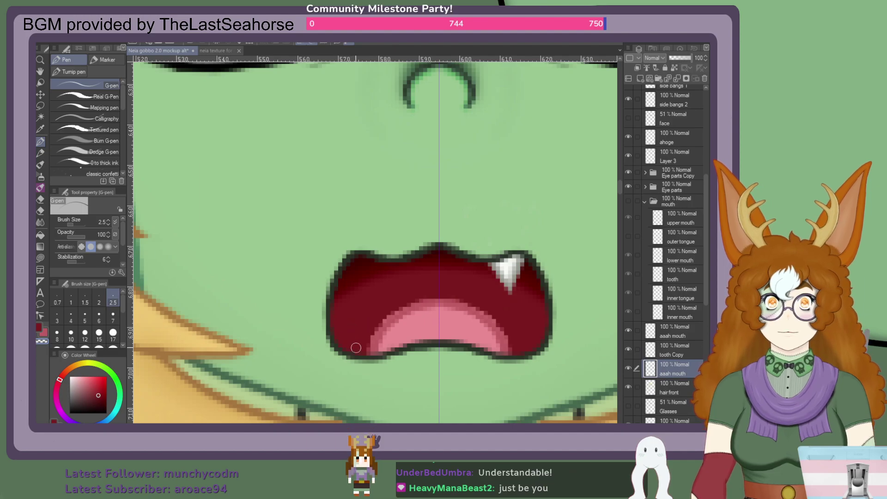
drag(369, 344, 382, 315)
key(ctrl+z)
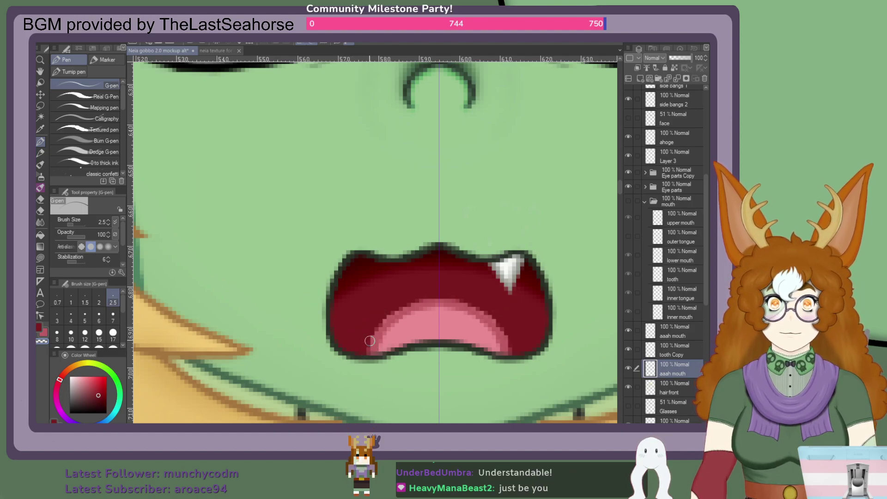
key(b)
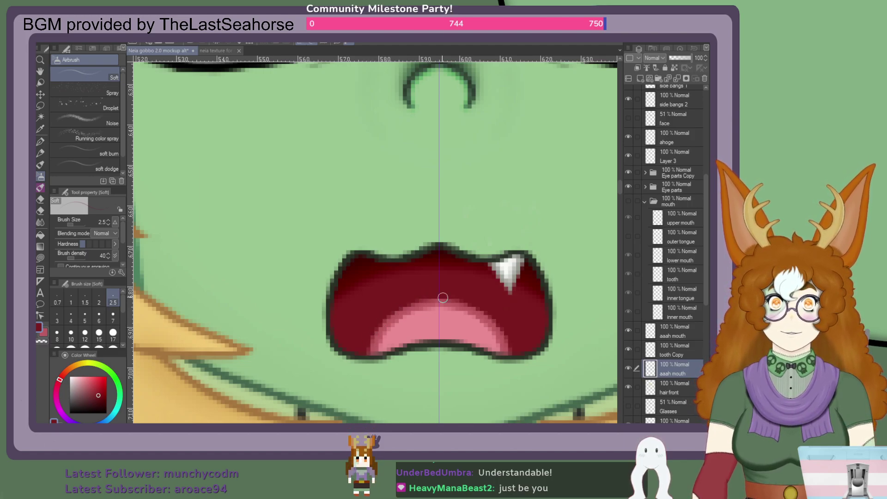
alt+click(406, 338)
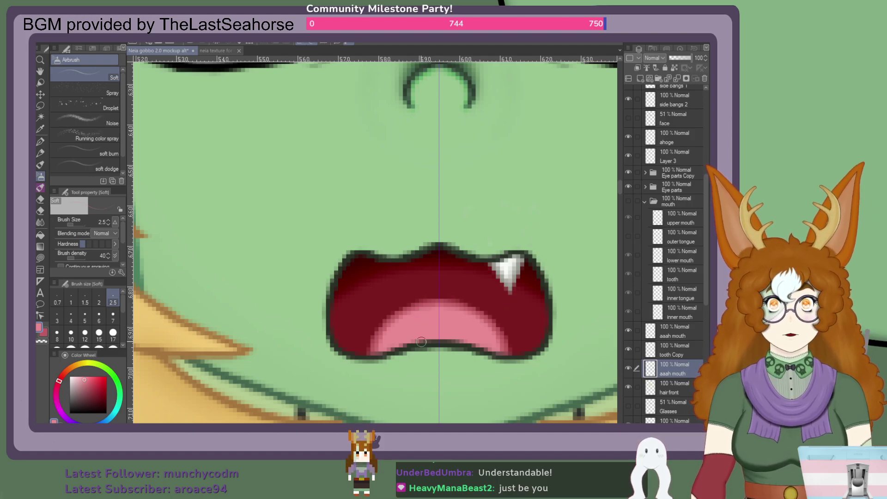
Raise the head layer's opacity to 100%.
scroll(423, 329, down, 4)
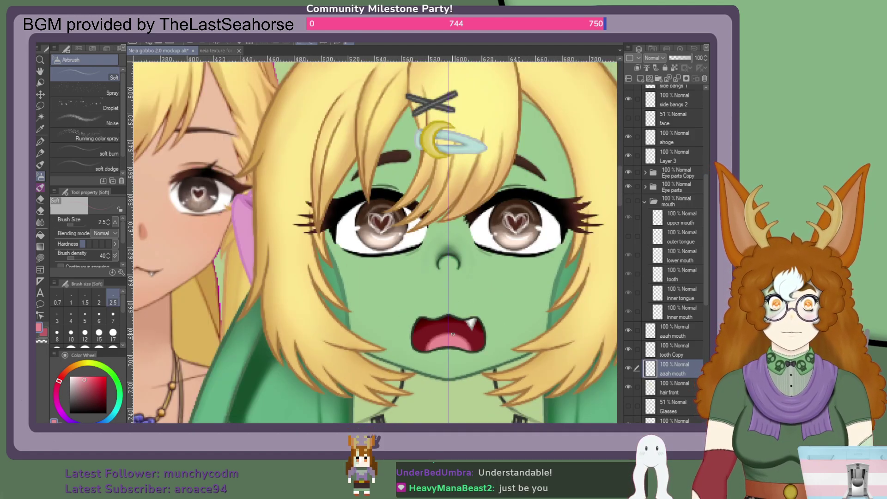
scroll(446, 344, down, 2)
scroll(667, 385, down, 3)
scroll(666, 404, down, 3)
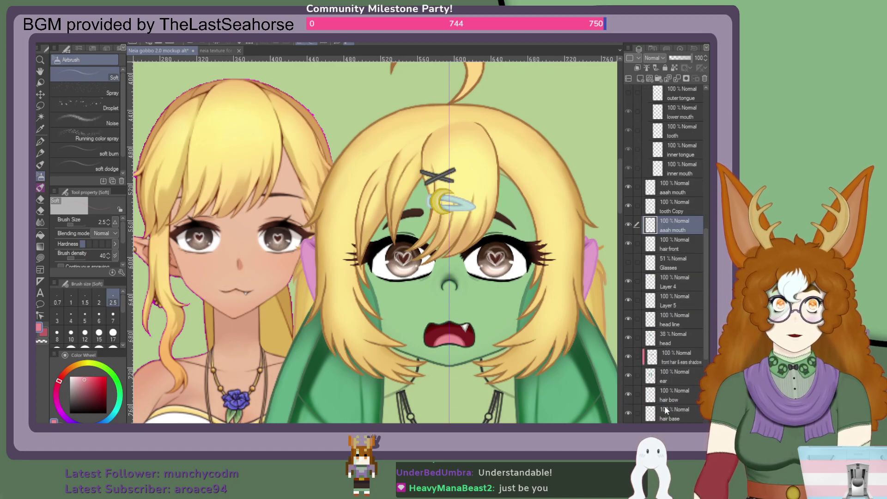
click(673, 343)
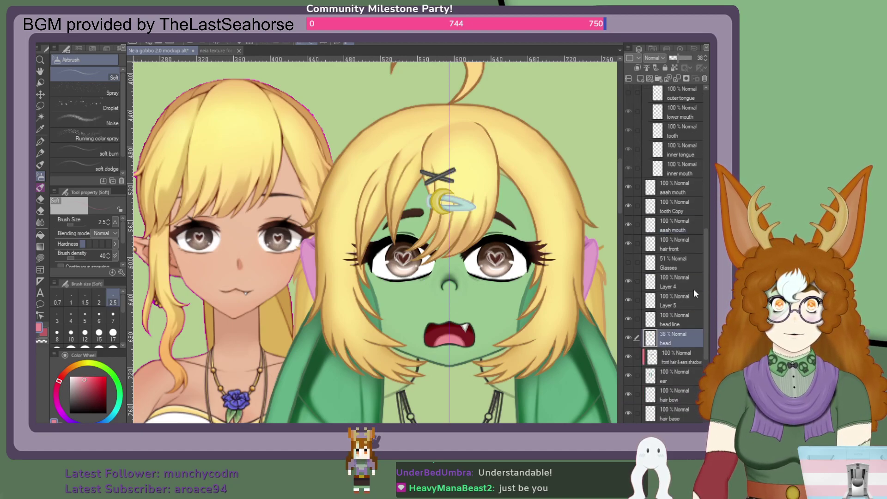
drag(677, 60, 699, 63)
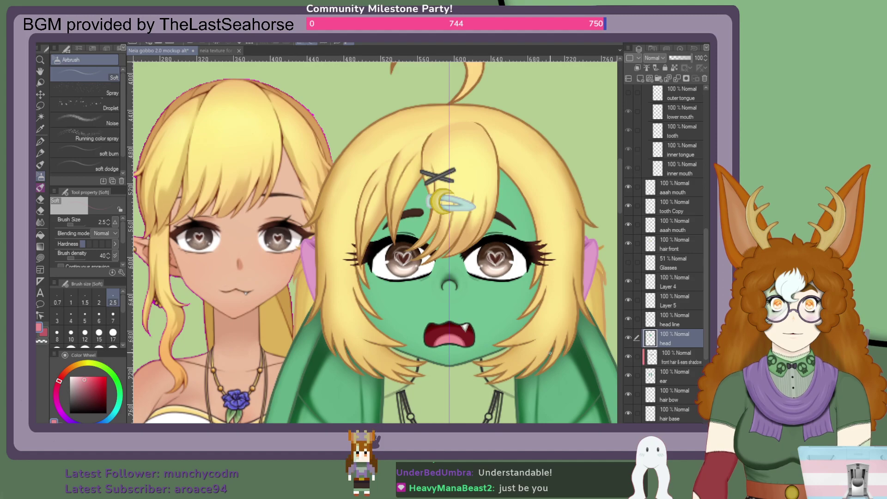
scroll(583, 378, up, 2)
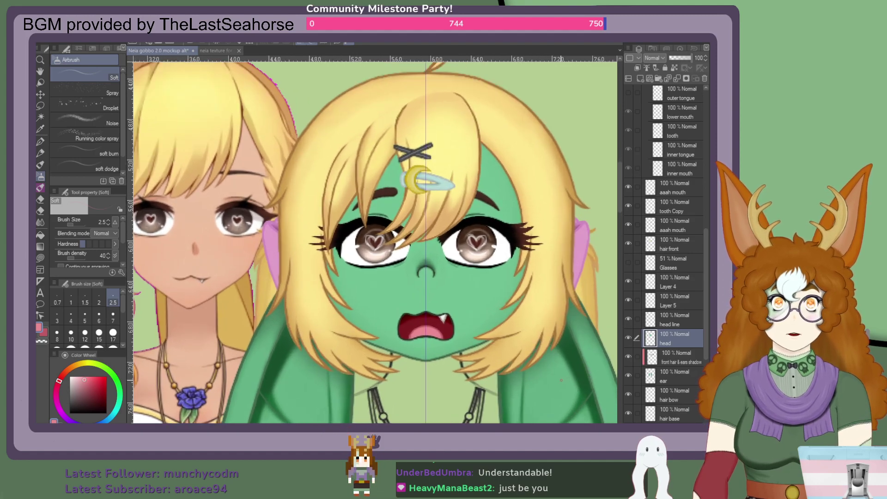
scroll(545, 383, up, 2)
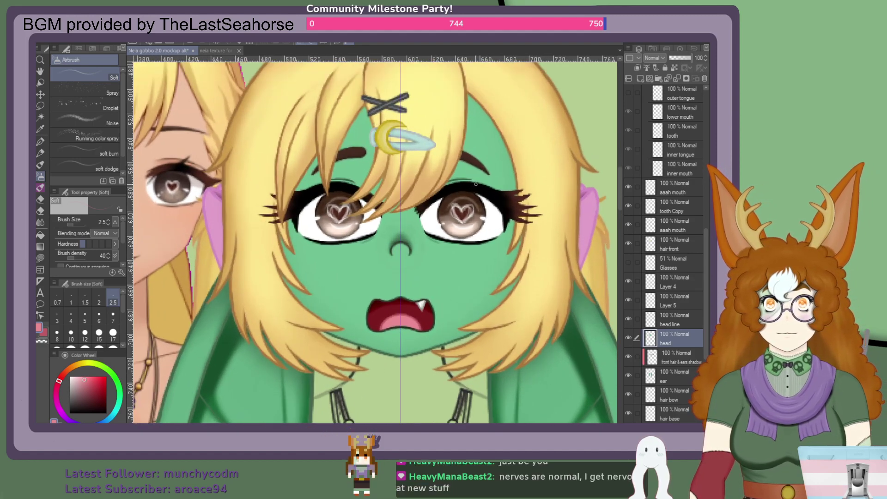